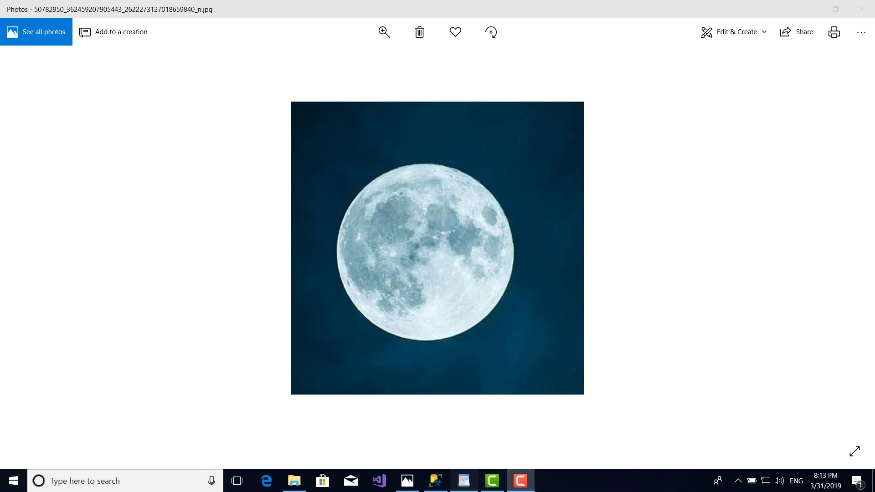
# Step: Switch to the Backups document in WordPad and read the first transaction log backup note about the active log part
pyautogui.click(464, 481)
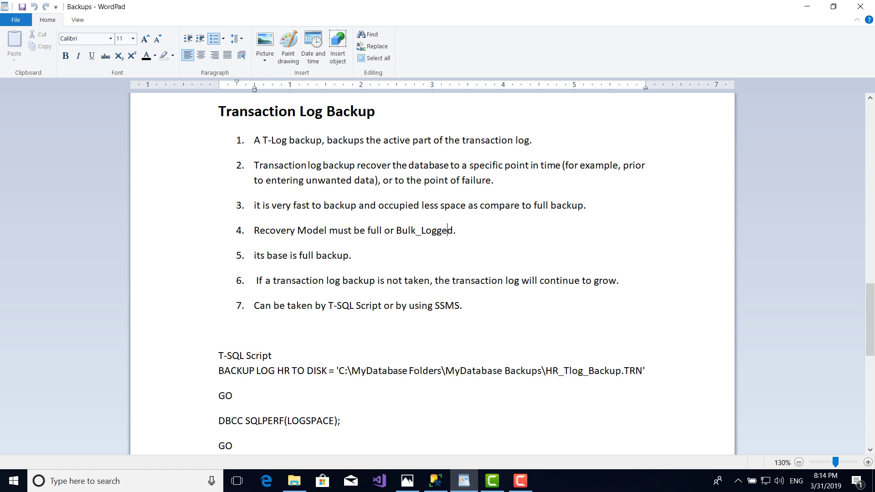
pyautogui.doubleClick(397, 140)
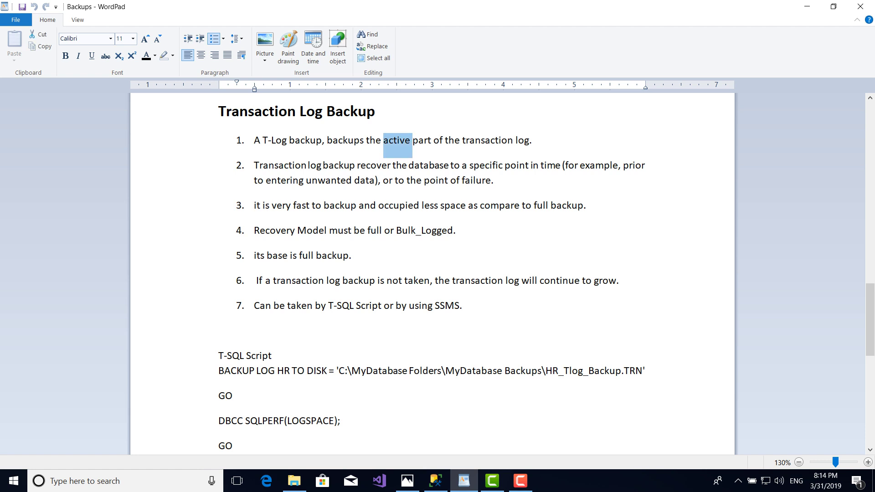
pyautogui.click(415, 165)
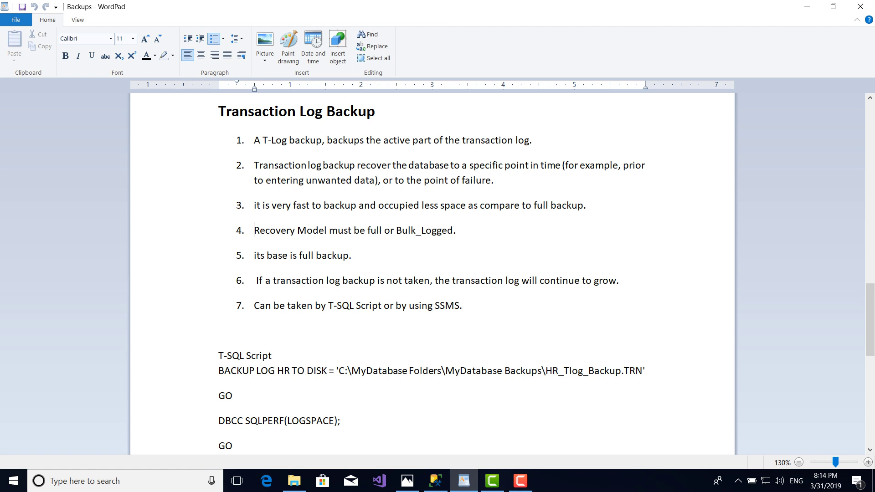
# Step: Review the transaction log backup notes on the required recovery model and the base backup, highlighting the key words
pyautogui.hotkey('ctrl', 'shift', 'Right')
pyautogui.hotkey('ctrl', 'shift', 'Right')
pyautogui.press('Right')
pyautogui.hotkey('ctrl', 'Right')
pyautogui.hotkey('ctrl', 'Right')
pyautogui.hotkey('ctrl', 'shift', 'Right')
pyautogui.hotkey('ctrl', 'shift', 'Right')
pyautogui.hotkey('ctrl', 'shift', 'Right')
pyautogui.press('Right')
pyautogui.hotkey('ctrl', 'shift', 'Left')
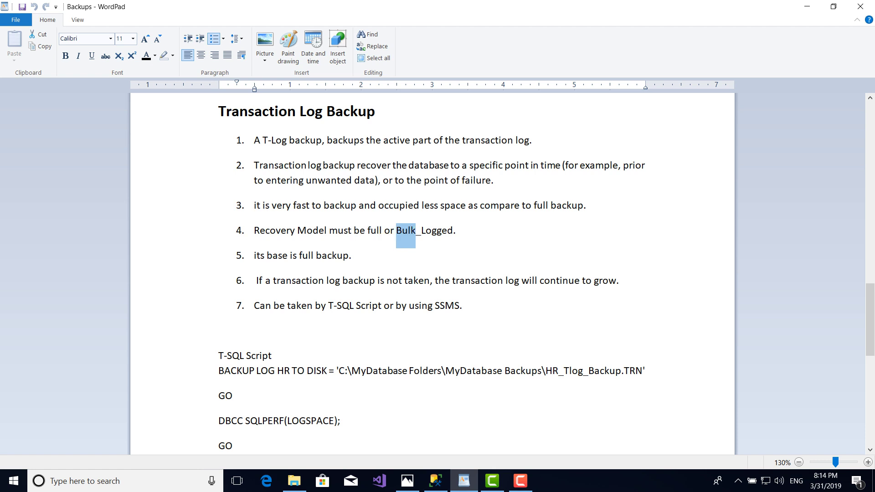
pyautogui.press('Left')
pyautogui.hotkey('ctrl', 'shift', 'Right')
pyautogui.hotkey('ctrl', 'shift', 'Right')
pyautogui.hotkey('ctrl', 'shift', 'Right')
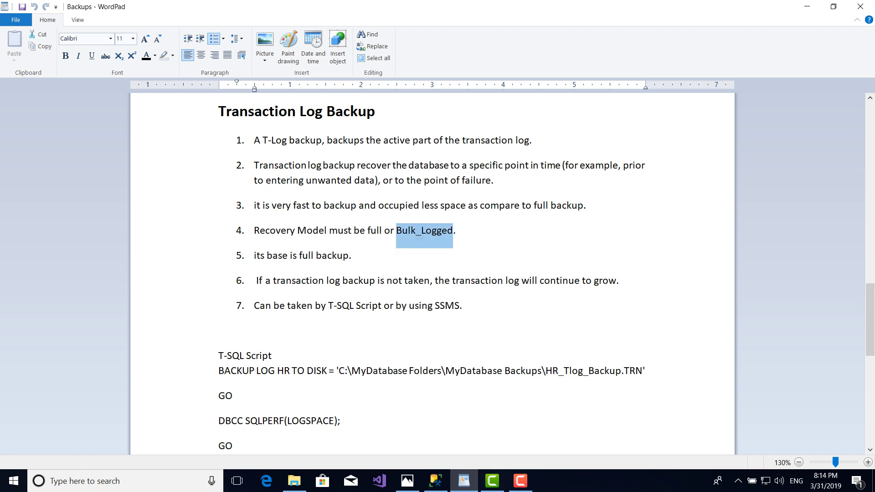
pyautogui.press('Down')
pyautogui.hotkey('ctrl', 'shift', 'Left')
pyautogui.hotkey('ctrl', 'shift', 'Left')
pyautogui.hotkey('ctrl', 'shift', 'Left')
pyautogui.hotkey('ctrl', 'shift', 'Left')
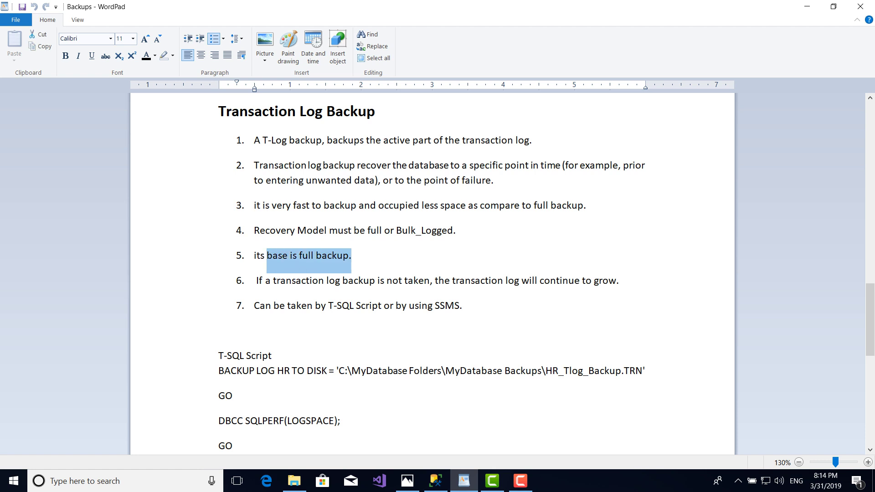
pyautogui.hotkey('ctrl', 'shift', 'Left')
# Step: Examine the BACKUP LOG HR statement in the T-SQL Script section, highlighting its keywords, database name and backup file name
pyautogui.moveTo(219, 371)
pyautogui.mouseDown()
pyautogui.moveTo(351, 371)
pyautogui.moveTo(219, 371)
pyautogui.mouseUp()
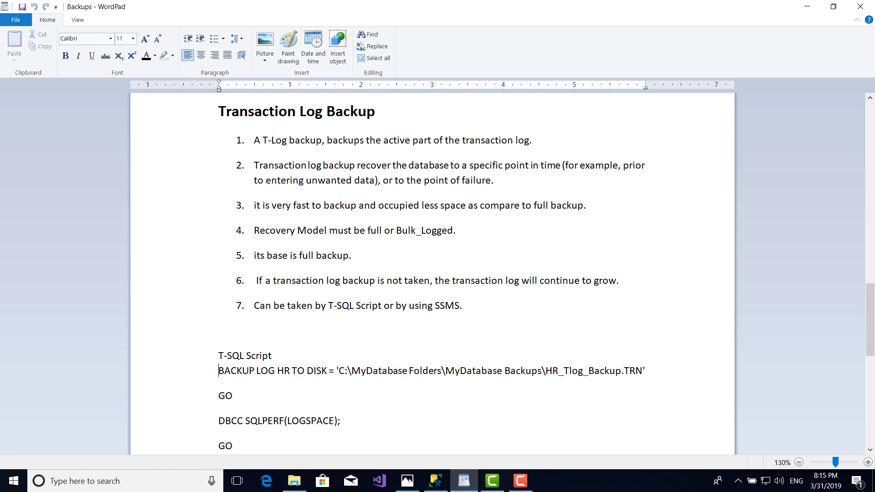
pyautogui.hotkey('shift', 'Down')
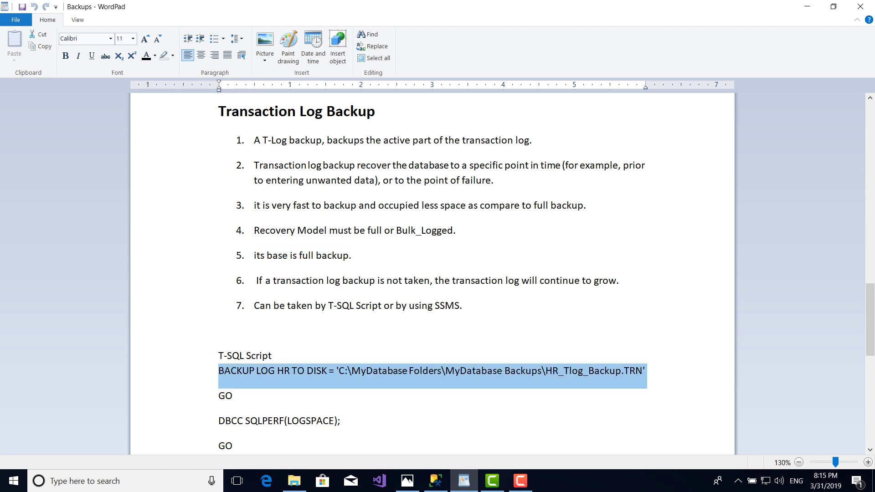
pyautogui.press('End')
pyautogui.doubleClick(230, 374)
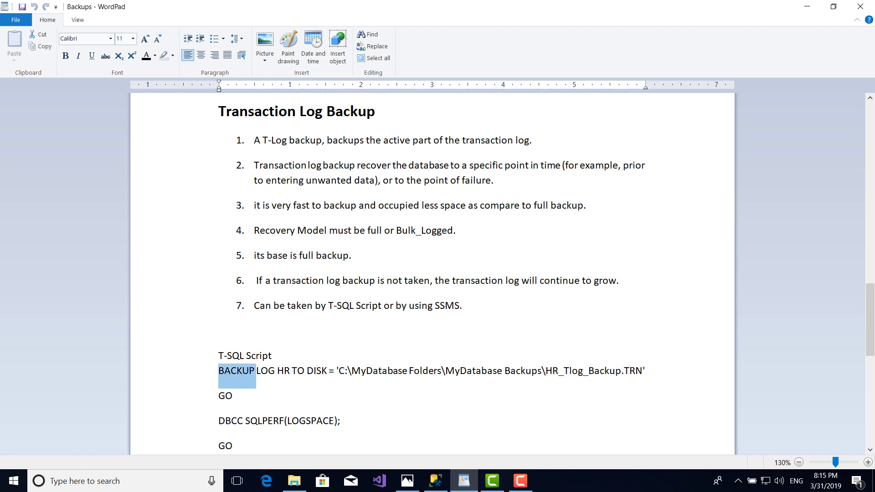
pyautogui.doubleClick(266, 374)
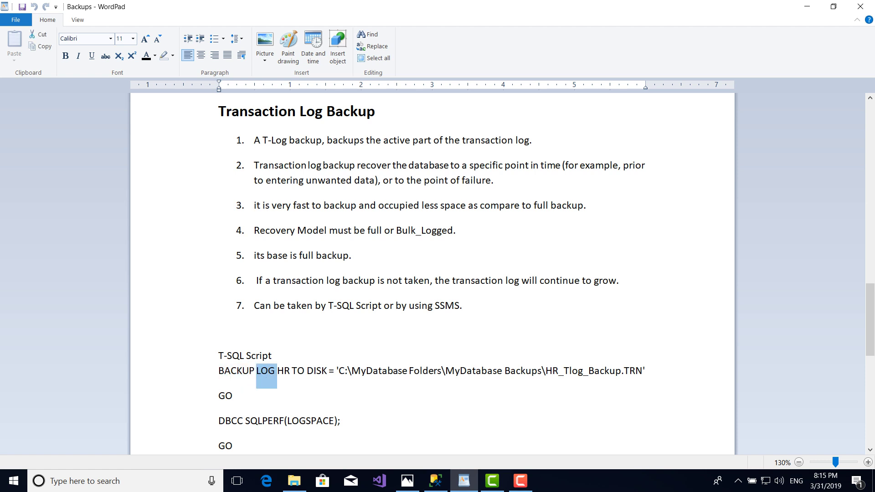
pyautogui.doubleClick(284, 373)
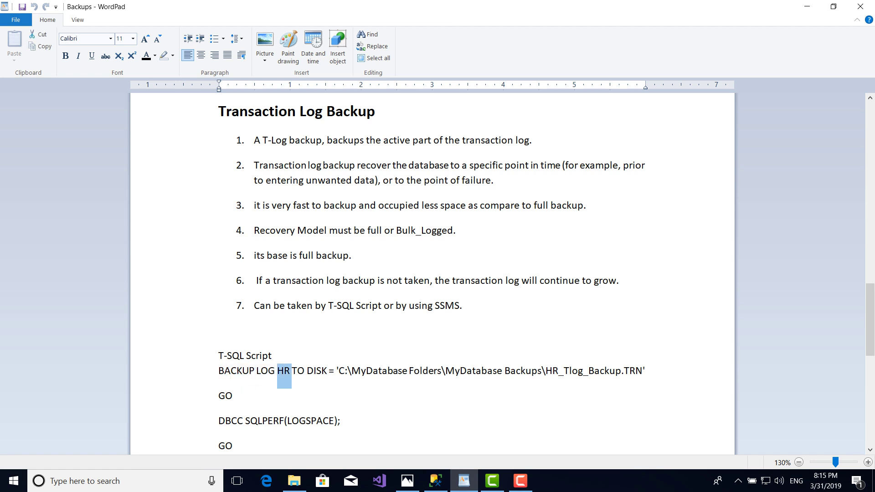
pyautogui.moveTo(292, 373); pyautogui.dragTo(643, 373)
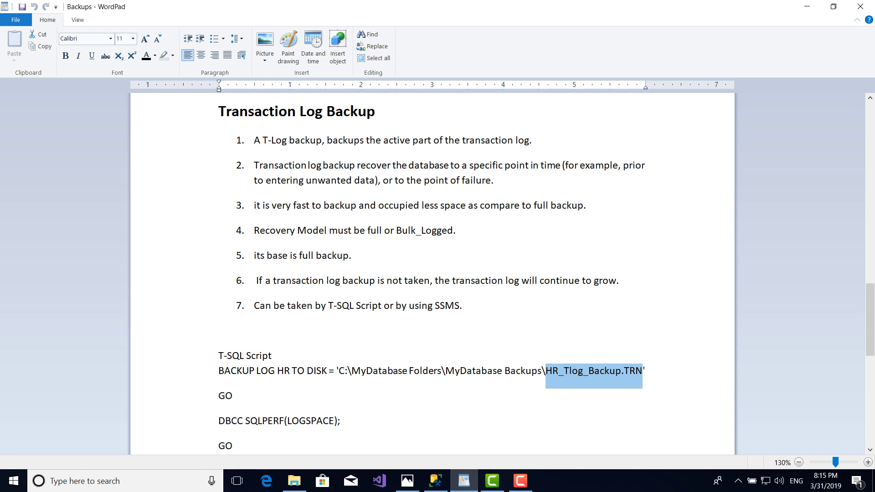
pyautogui.click(627, 372)
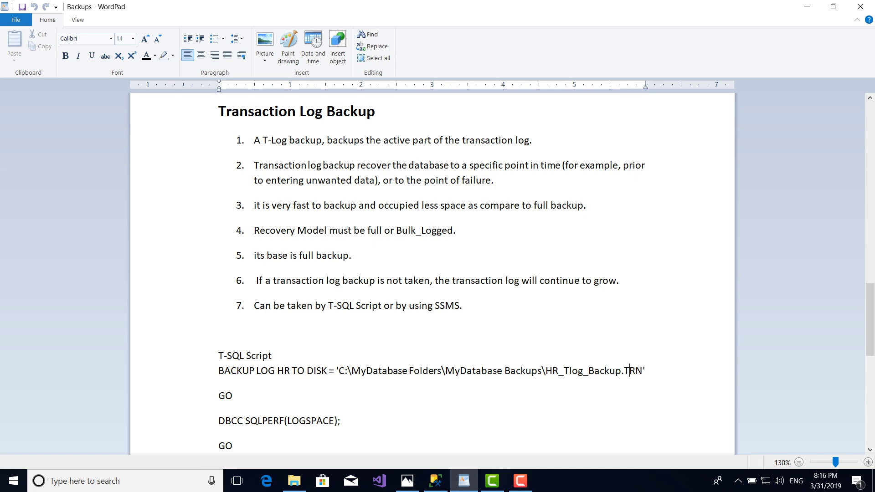
# Step: Switch to SQL Server Management Studio and open the Back Up task for the HR database with backup type Full
pyautogui.click(436, 481)
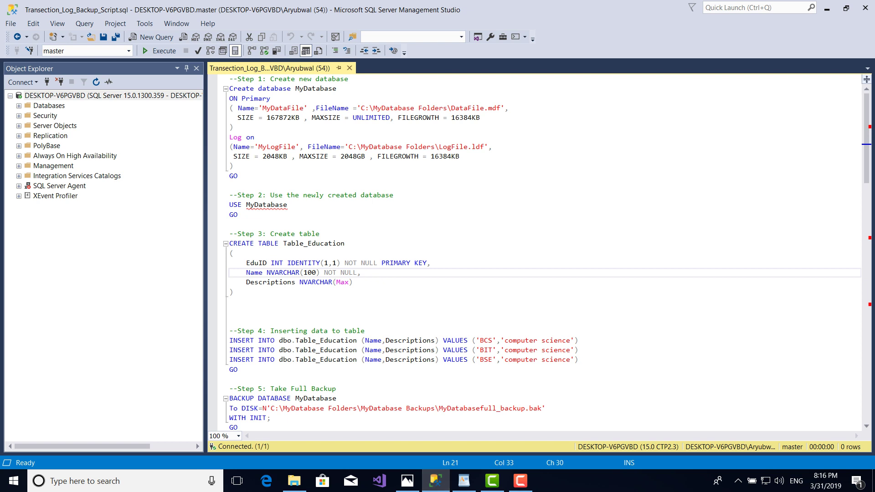
pyautogui.click(19, 105)
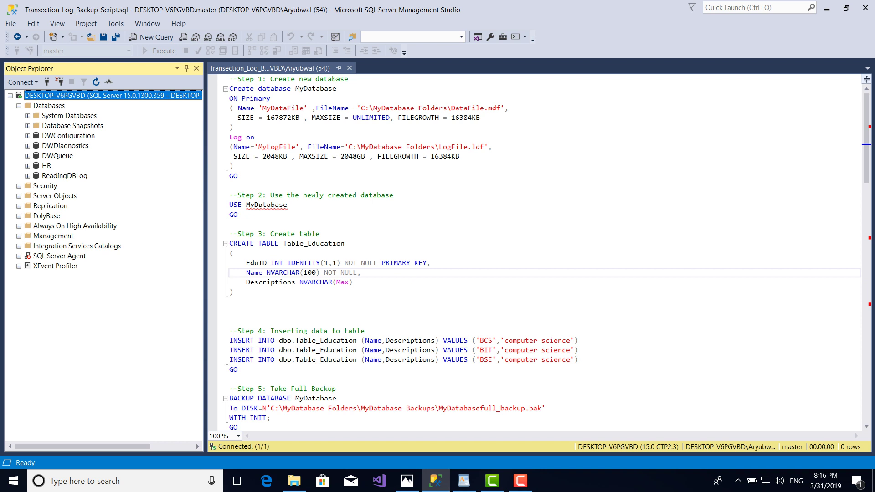
pyautogui.click(47, 165)
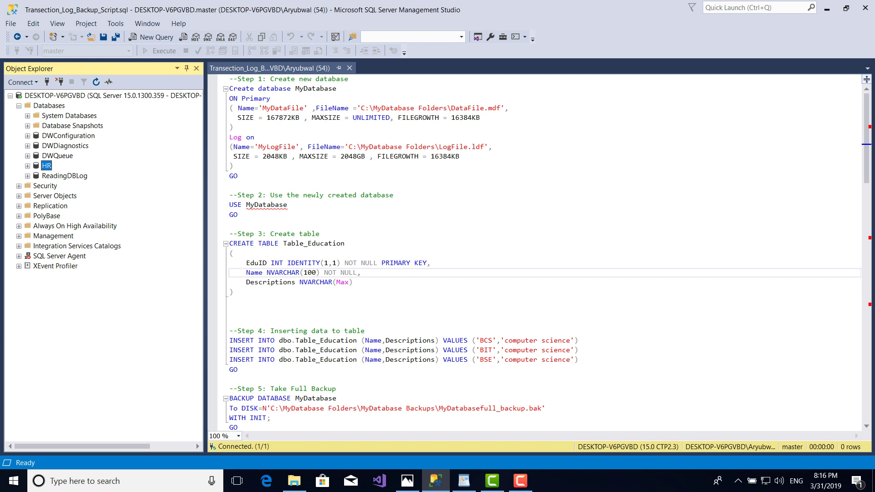
pyautogui.rightClick(42, 165)
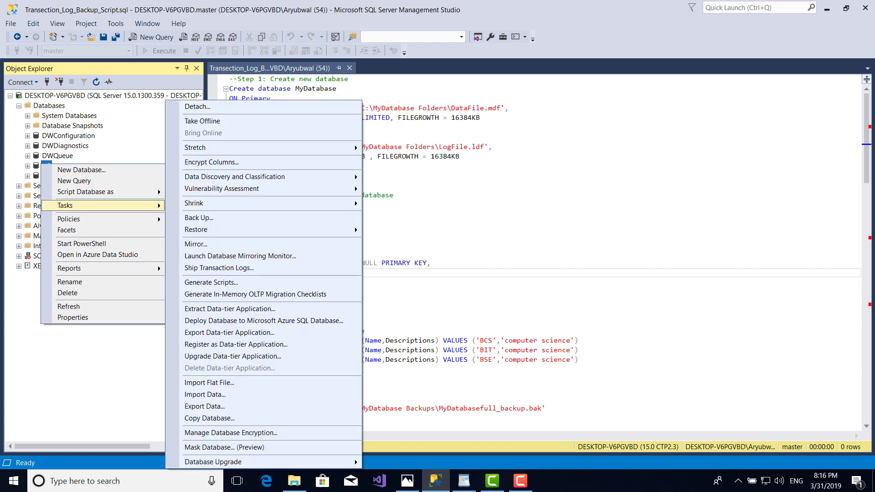
pyautogui.click(199, 218)
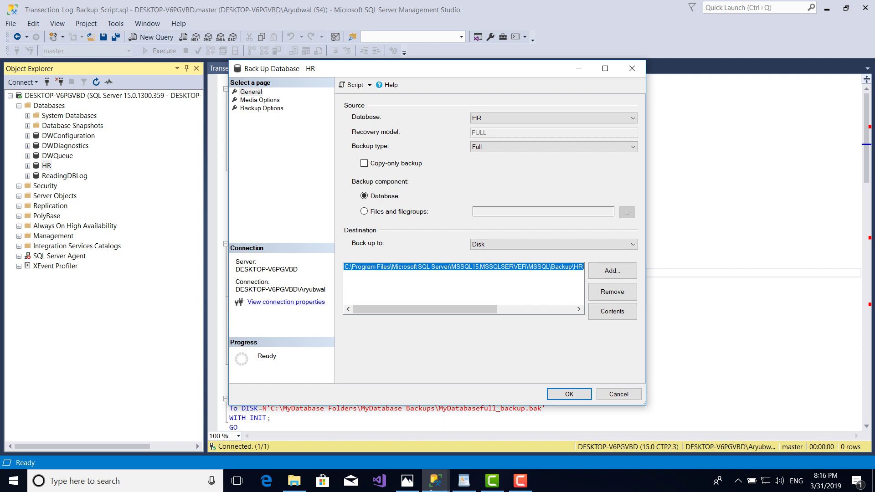
pyautogui.click(554, 146)
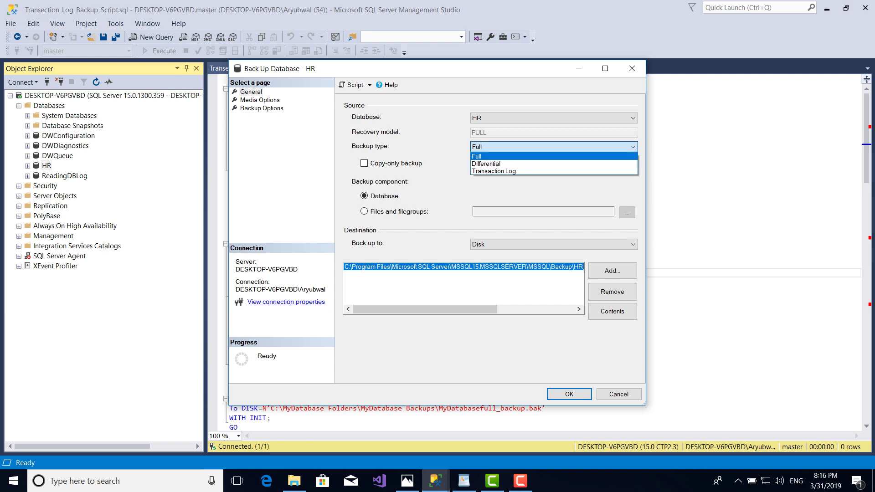
pyautogui.click(553, 156)
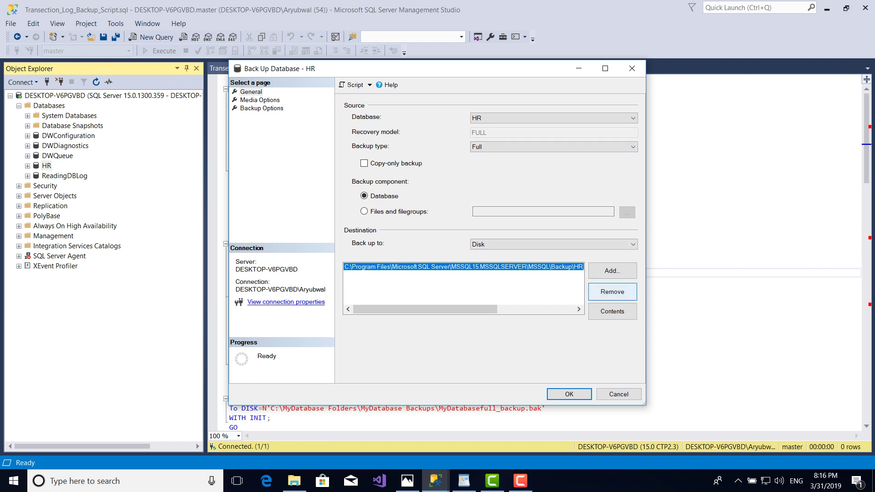
# Step: Replace the default backup destination by removing it and browsing to C:\MyDatabase Folders\MyDatabase Backups for a new one
pyautogui.click(612, 292)
pyautogui.click(613, 271)
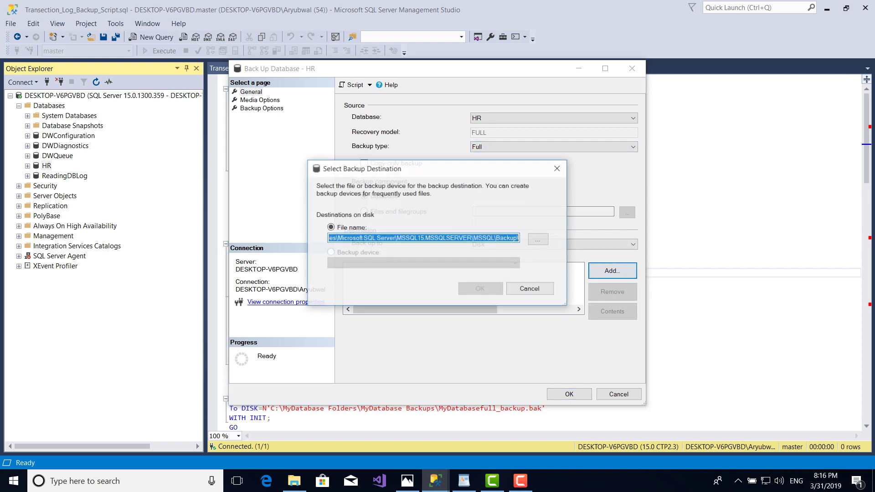
pyautogui.click(538, 240)
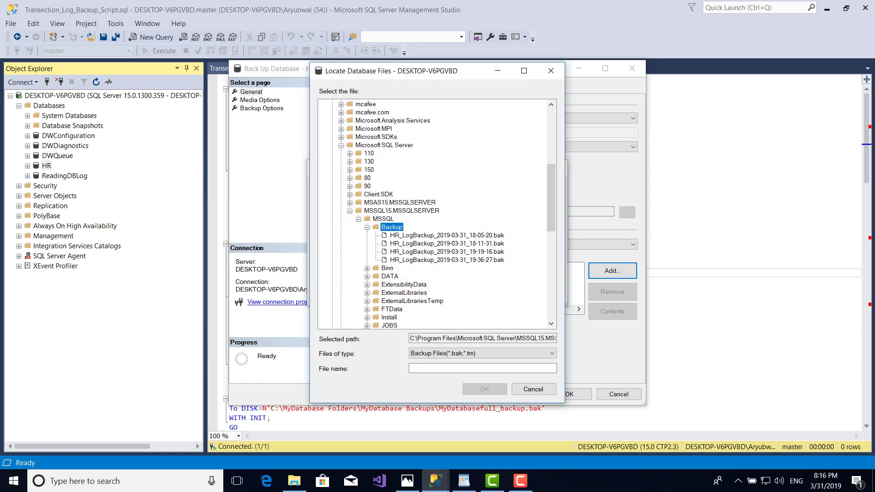
pyautogui.press('Left')
pyautogui.press('Left')
pyautogui.press('Left')
pyautogui.press('Left')
pyautogui.press('Left')
pyautogui.press('Left')
pyautogui.press('Left')
pyautogui.press('Left')
pyautogui.press('Left')
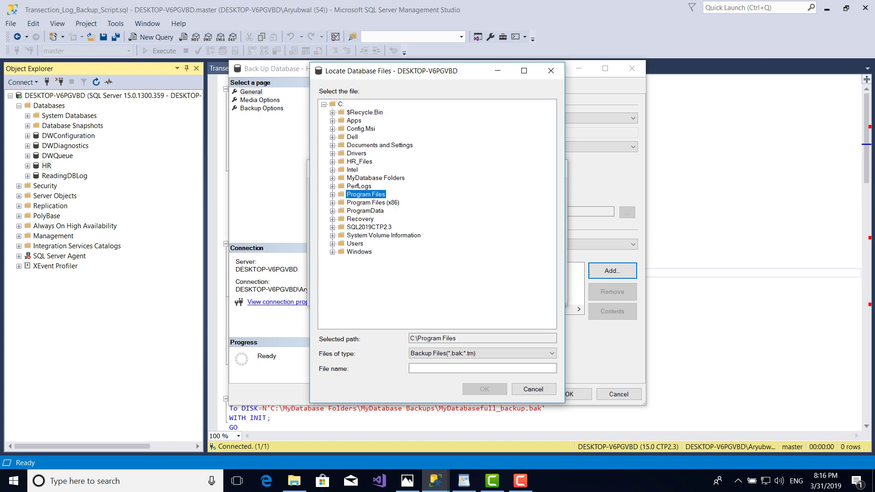
pyautogui.press('Up')
pyautogui.press('Up')
pyautogui.press('Right')
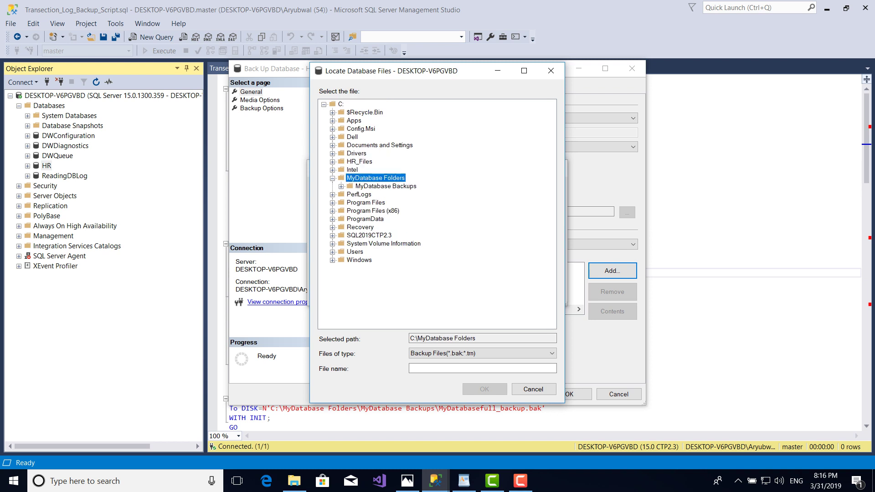
pyautogui.click(386, 186)
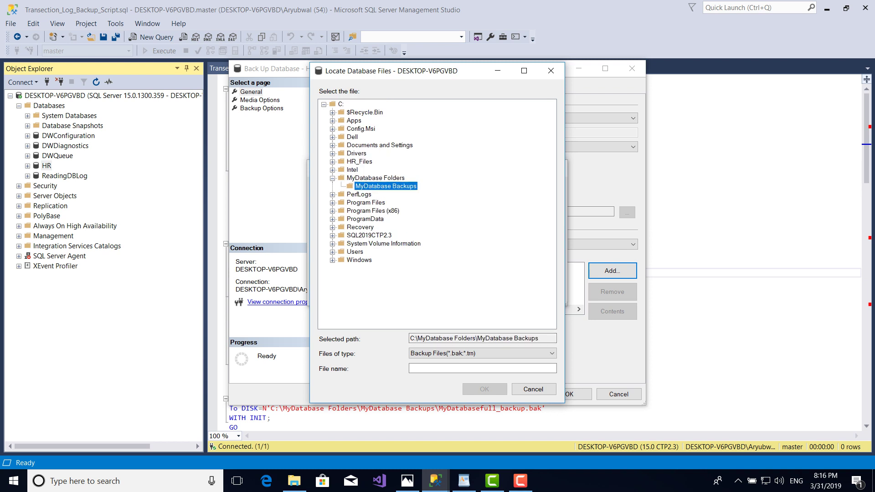
# Step: Name the backup file HR_FullBackup_31032019.bak and run the full backup of HR
pyautogui.click(482, 368)
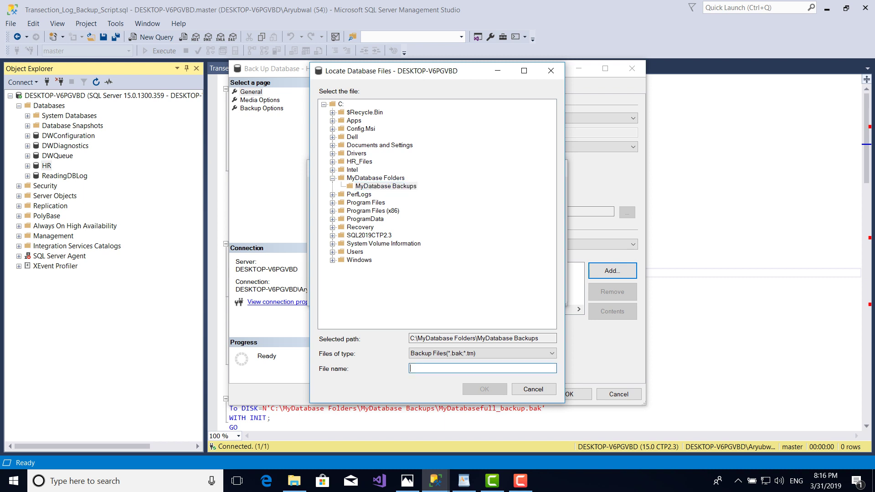
pyautogui.write('HR')
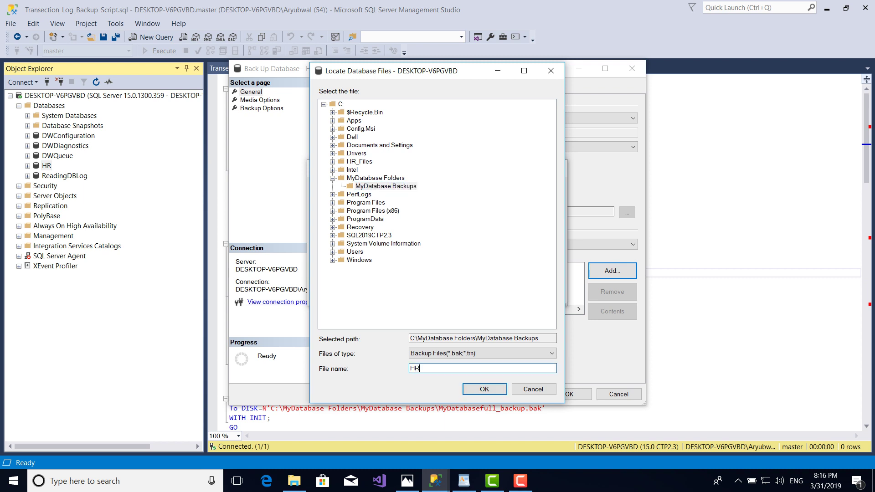
pyautogui.write('_FullBackup_31032019.ba')
pyautogui.write('k')
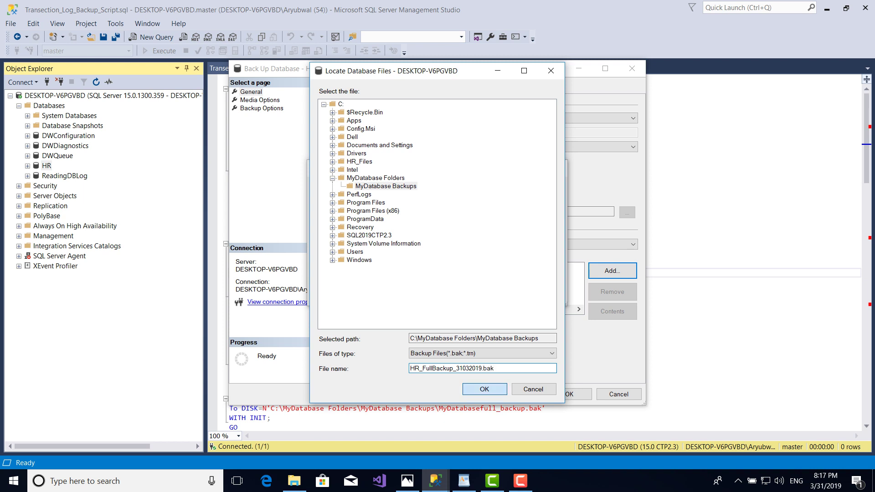
pyautogui.press('Return')
pyautogui.press('Return')
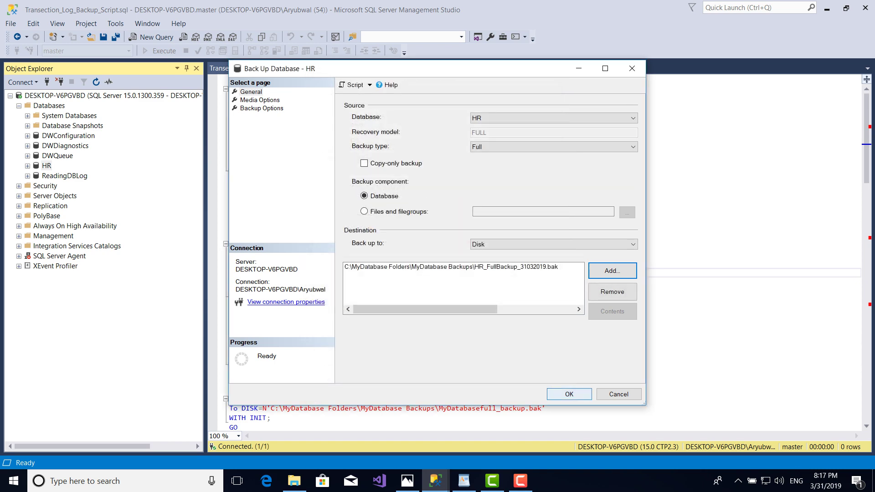
pyautogui.press('Return')
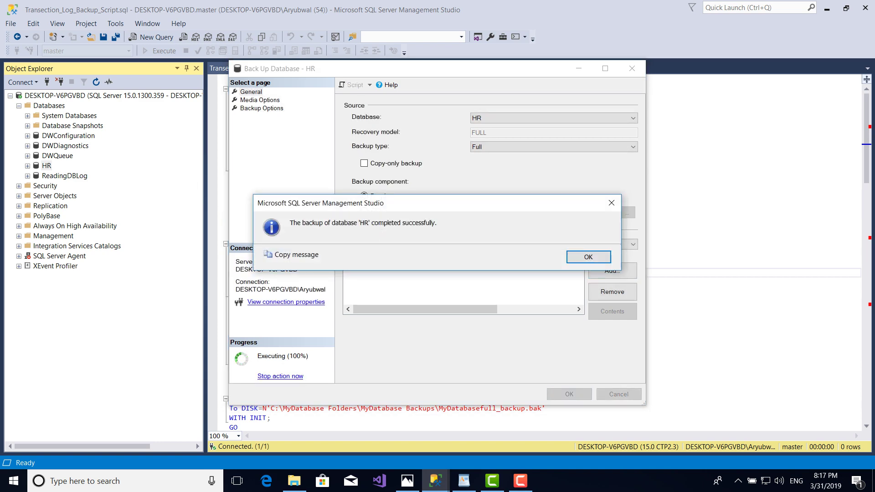
pyautogui.press('Return')
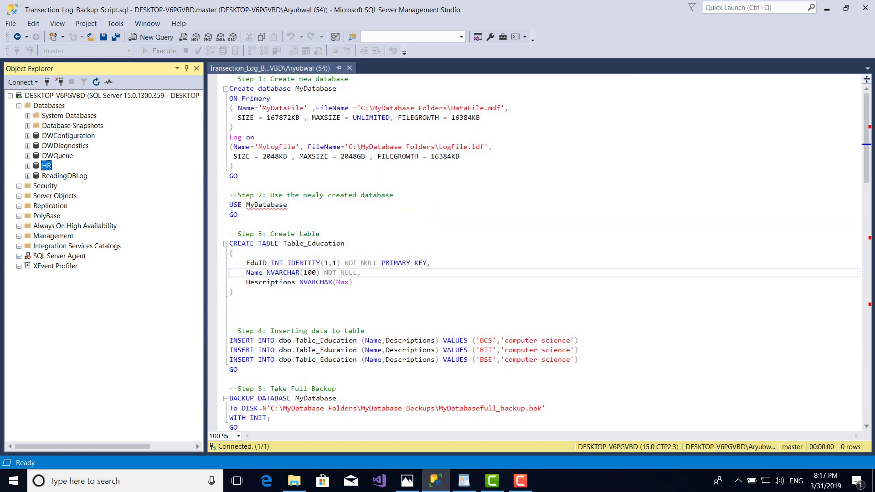
# Step: Open the Back Up task for the HR database and set the backup type to Transaction Log
pyautogui.rightClick(48, 164)
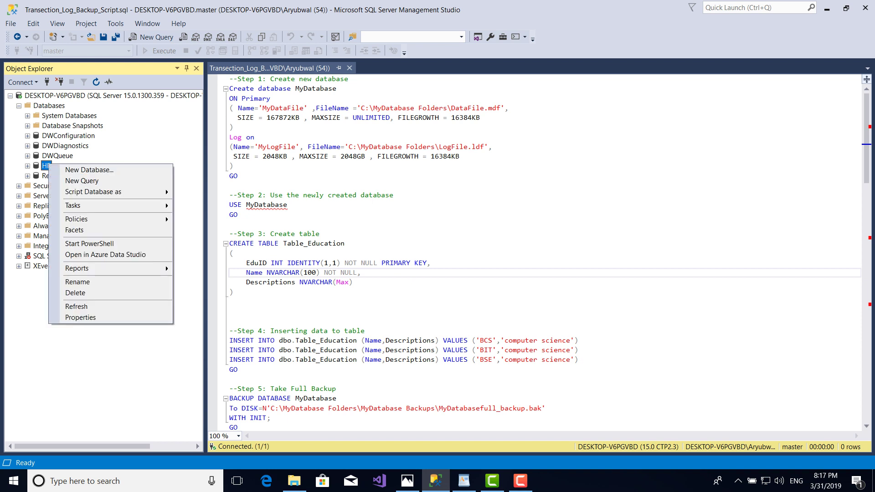
pyautogui.moveTo(91, 205)
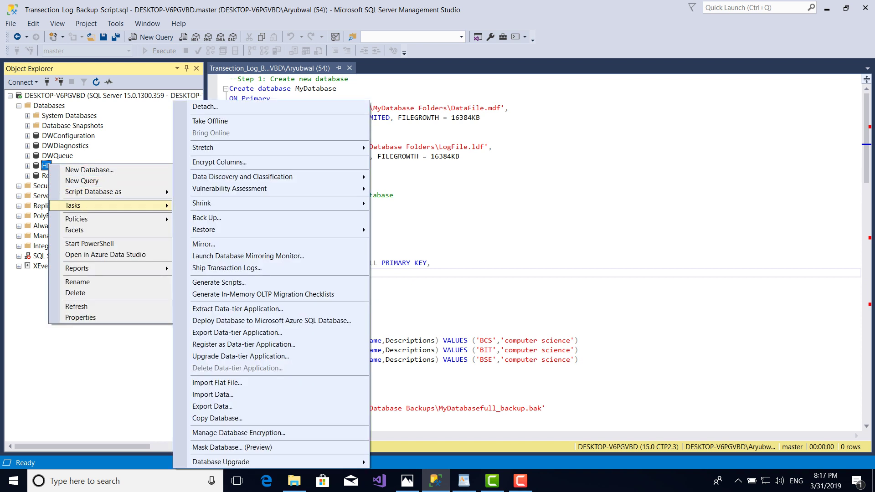
pyautogui.click(208, 217)
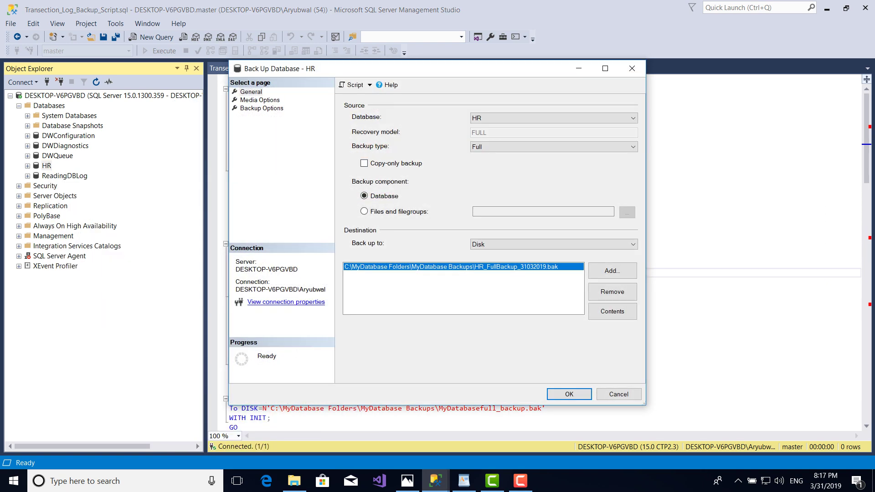
pyautogui.click(554, 147)
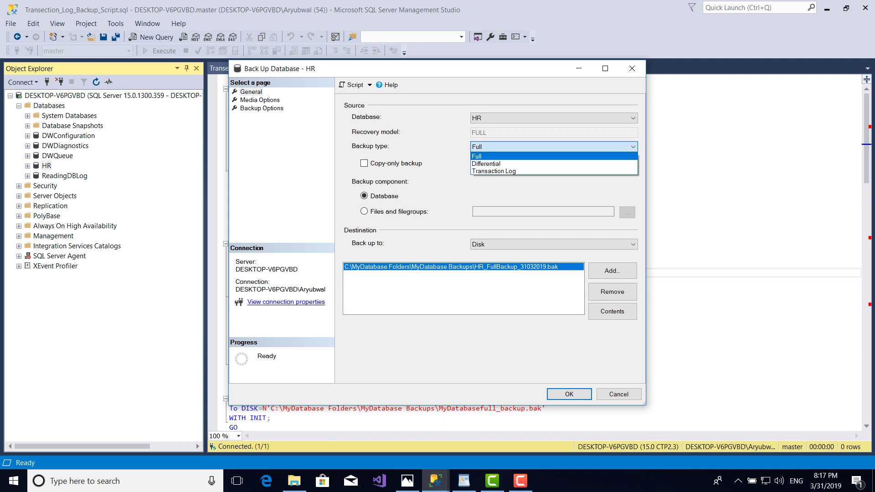
pyautogui.click(494, 171)
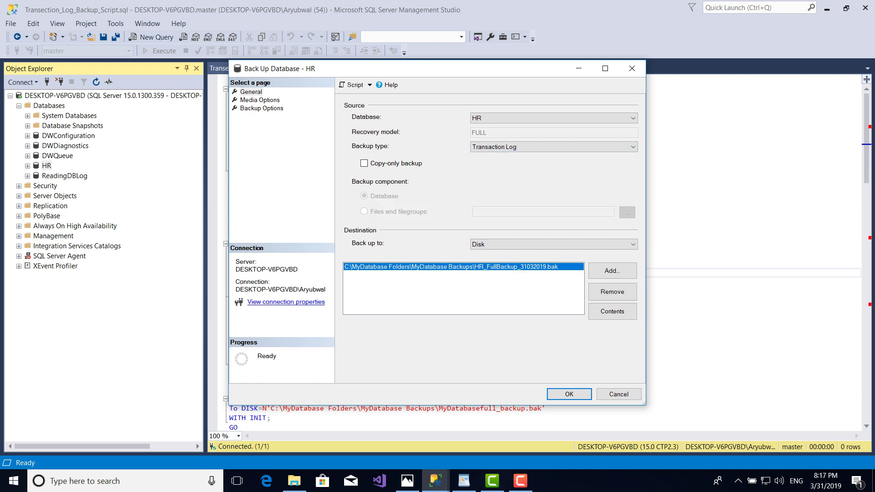
# Step: Remove the full backup file from the destinations and browse to C:\MyDatabase Folders\MyDatabase Backups for a new one
pyautogui.click(612, 292)
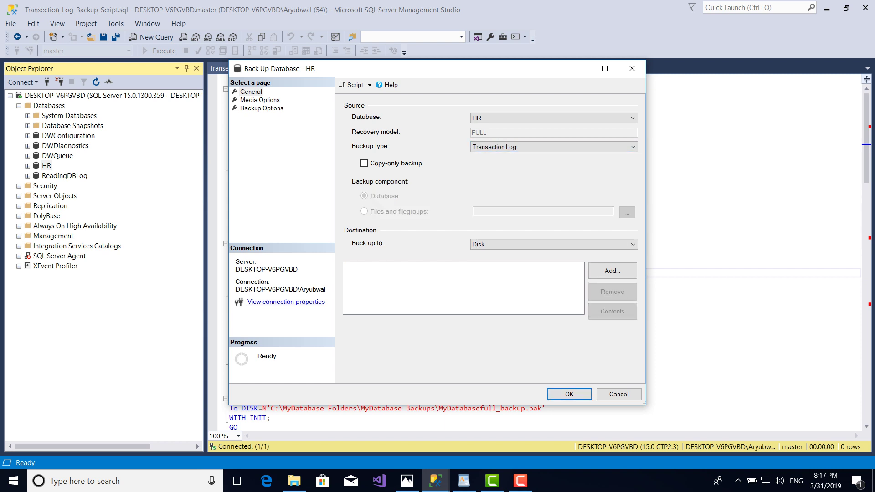
pyautogui.click(612, 271)
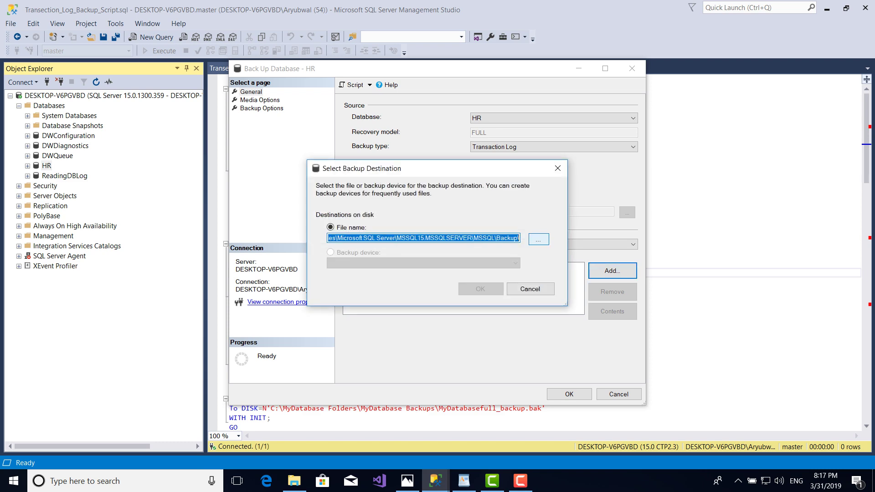
pyautogui.click(539, 240)
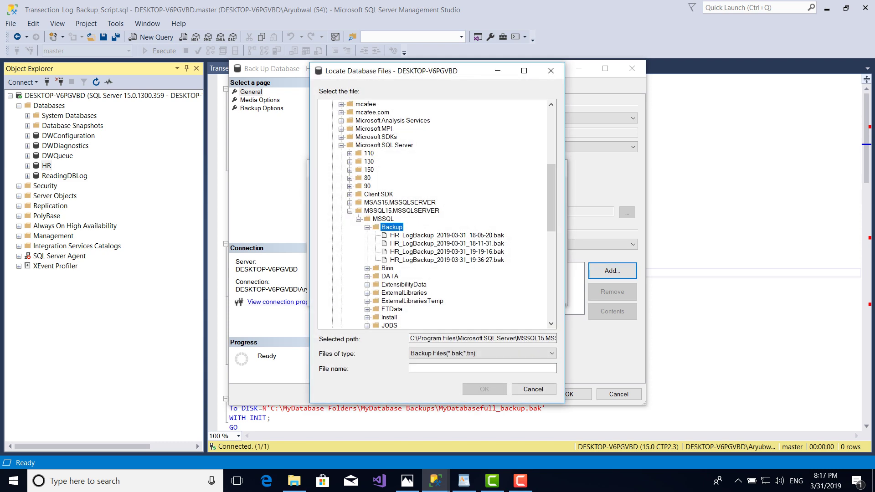
pyautogui.press('Left')
pyautogui.press('Left')
pyautogui.press('Left')
pyautogui.press('Left')
pyautogui.press('Left')
pyautogui.press('Left')
pyautogui.press('Left')
pyautogui.press('Left')
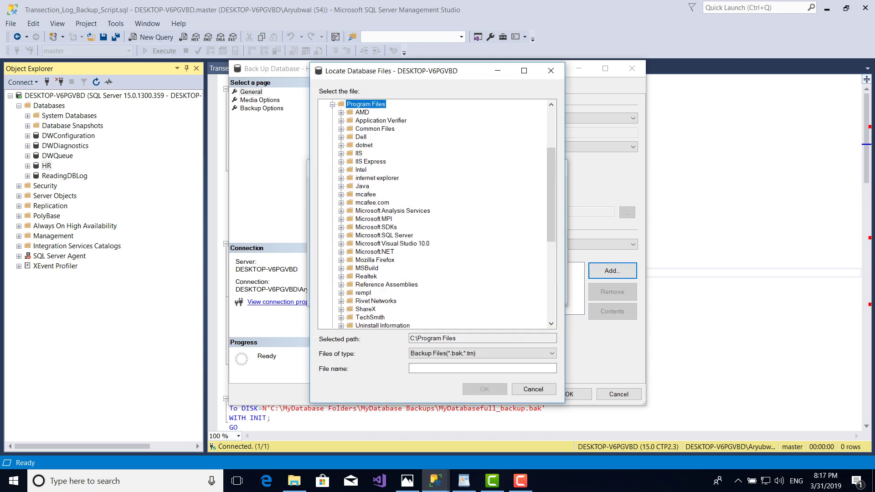
pyautogui.press('Left')
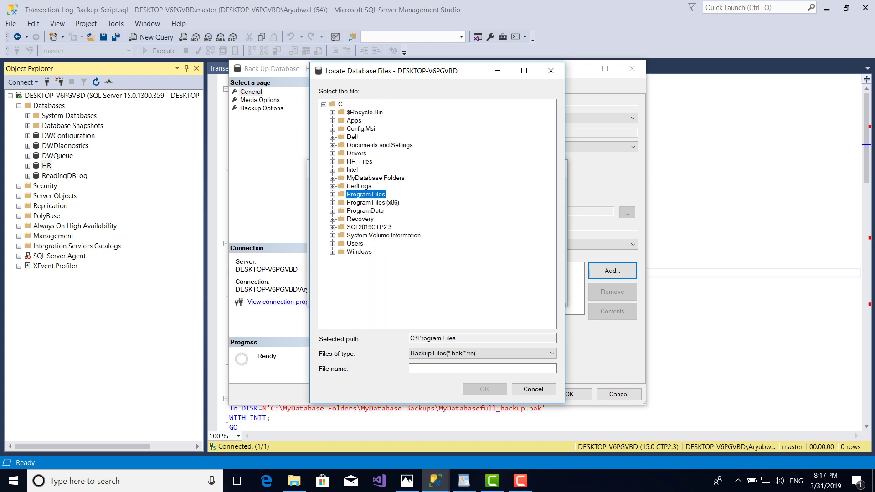
pyautogui.press('Up')
pyautogui.press('Up')
pyautogui.press('Right')
pyautogui.press('Down')
pyautogui.press('Right')
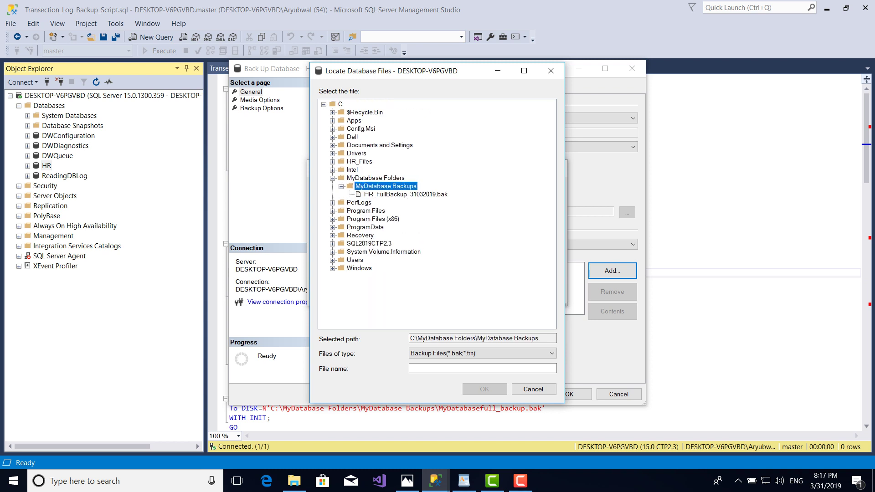
# Step: Name the backup file HR_TransectionLog_Backup_31232019.TRN and run the transaction log backup of HR
pyautogui.press('Tab')
pyautogui.press('Tab')
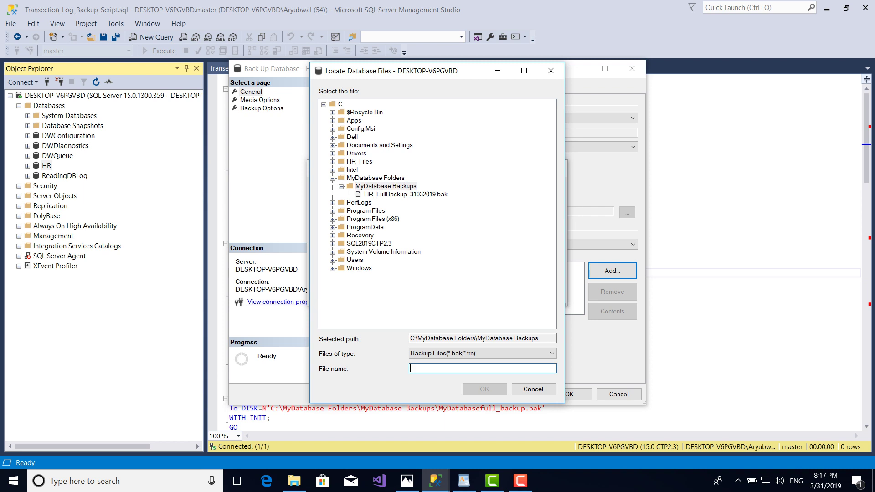
pyautogui.write('HR_')
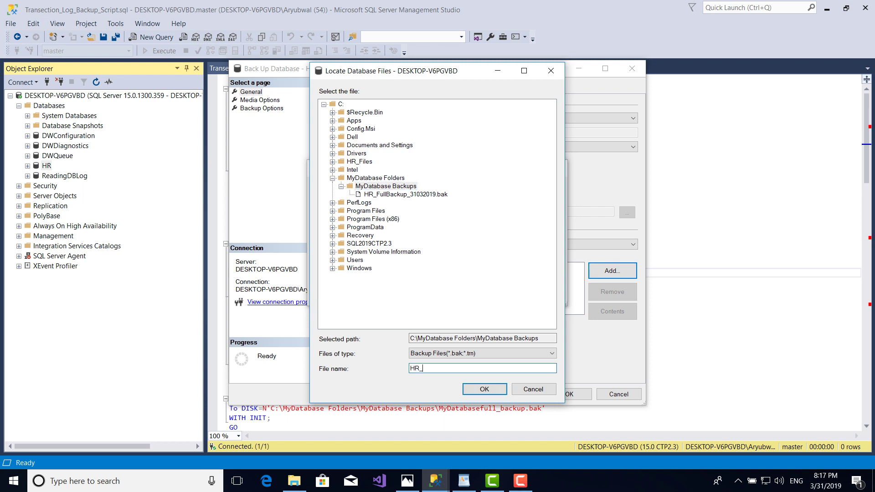
pyautogui.write('TransectionLog_Backup_312032019')
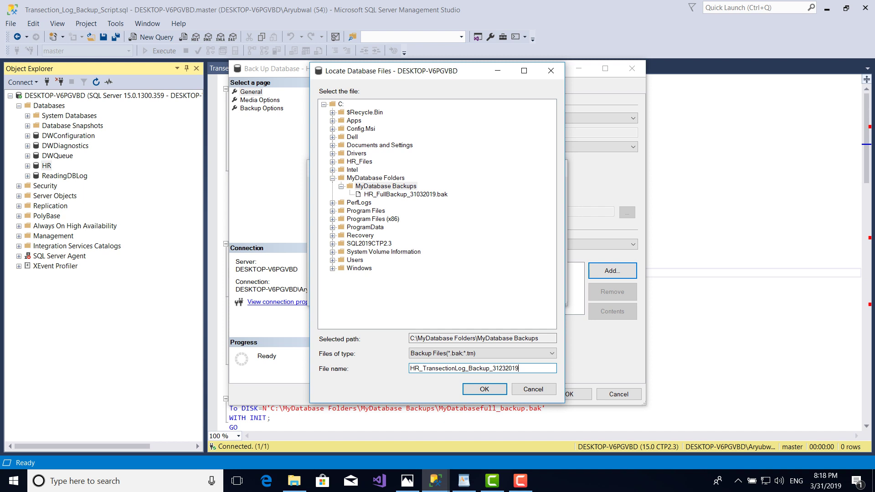
pyautogui.write('.TRN')
pyautogui.press('Return')
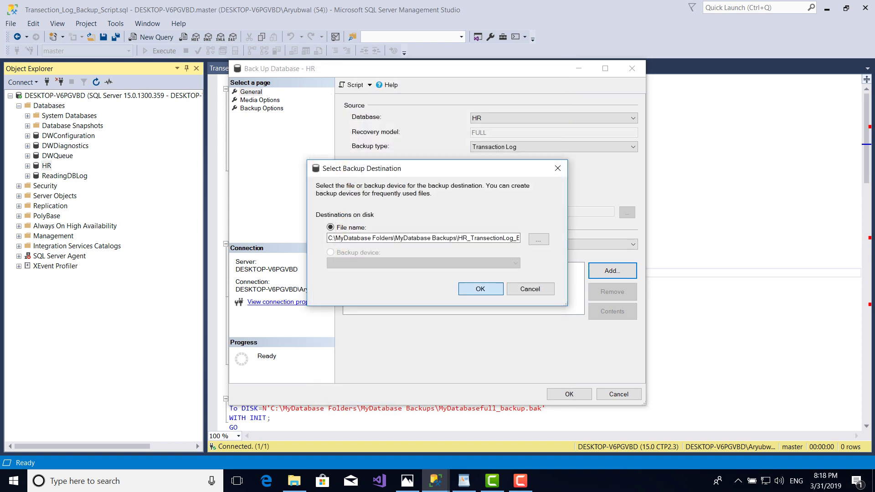
pyautogui.click(481, 289)
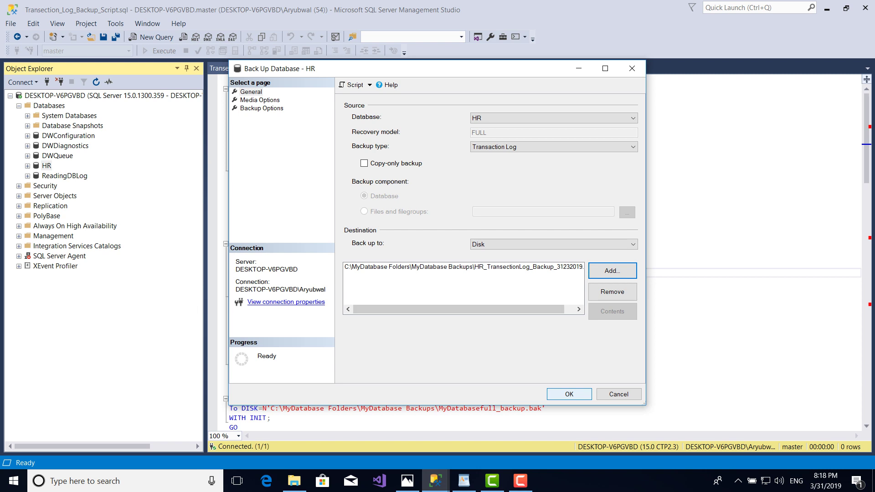
pyautogui.click(569, 394)
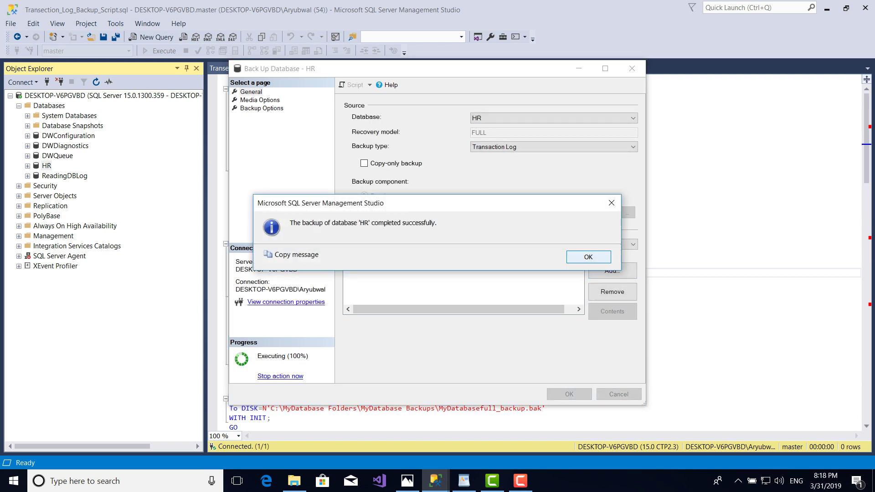
pyautogui.click(589, 257)
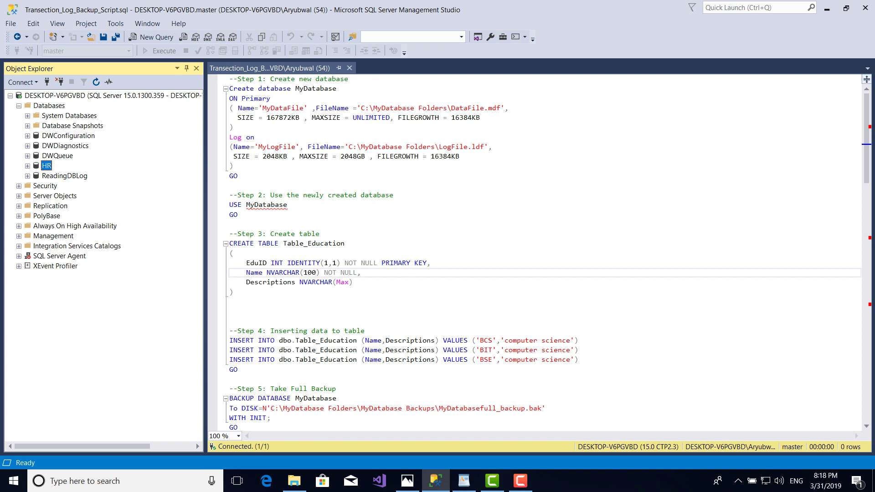
# Step: Open the Restore Database task for HR and choose Device as the restore source
pyautogui.rightClick(42, 165)
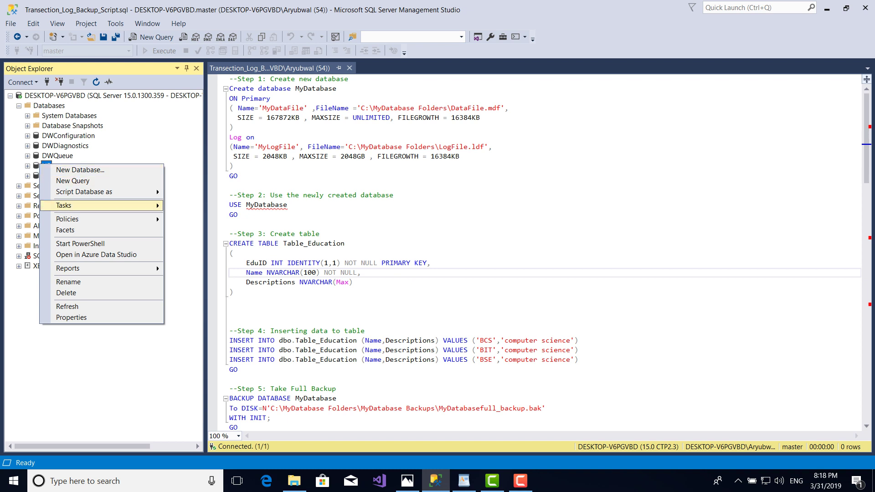
pyautogui.moveTo(105, 205)
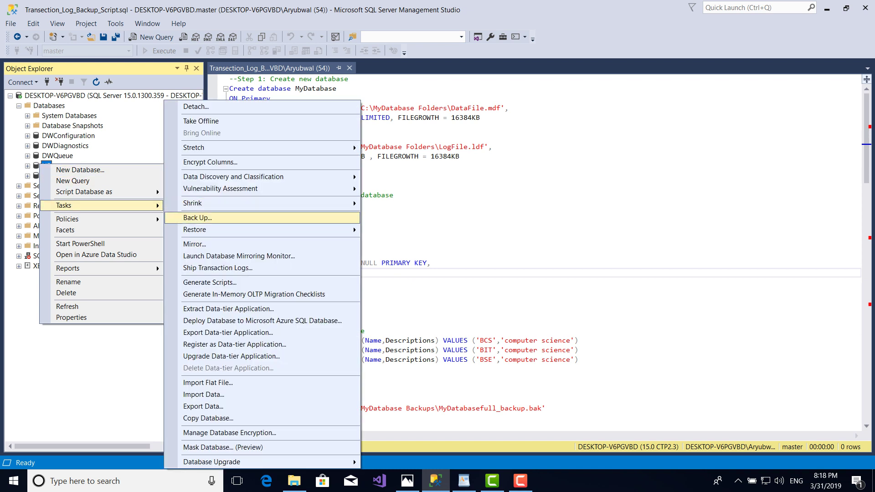
pyautogui.moveTo(274, 230)
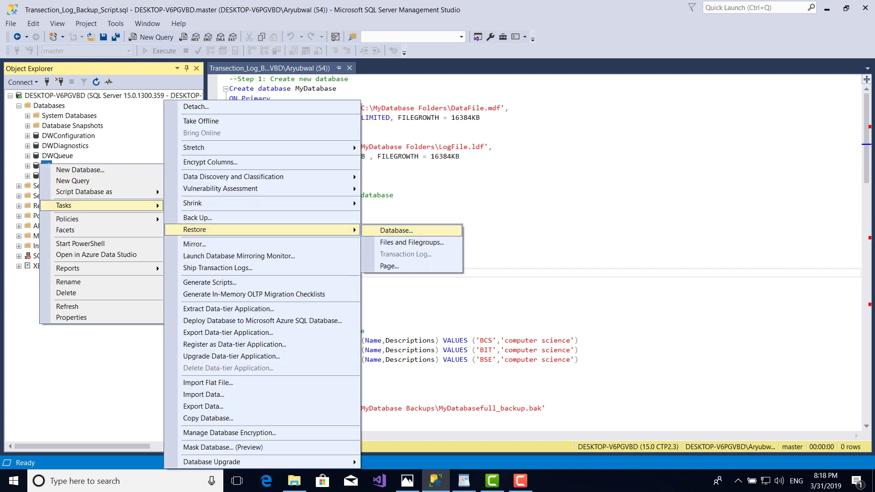
pyautogui.click(396, 230)
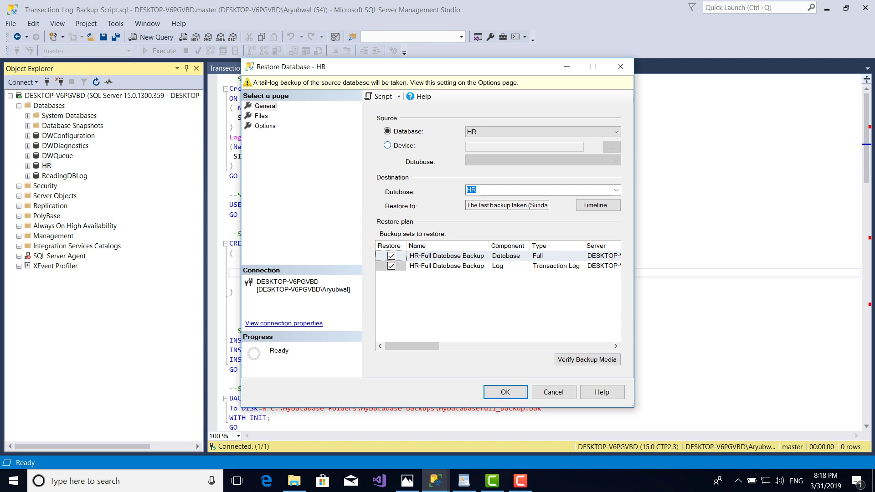
pyautogui.click(388, 146)
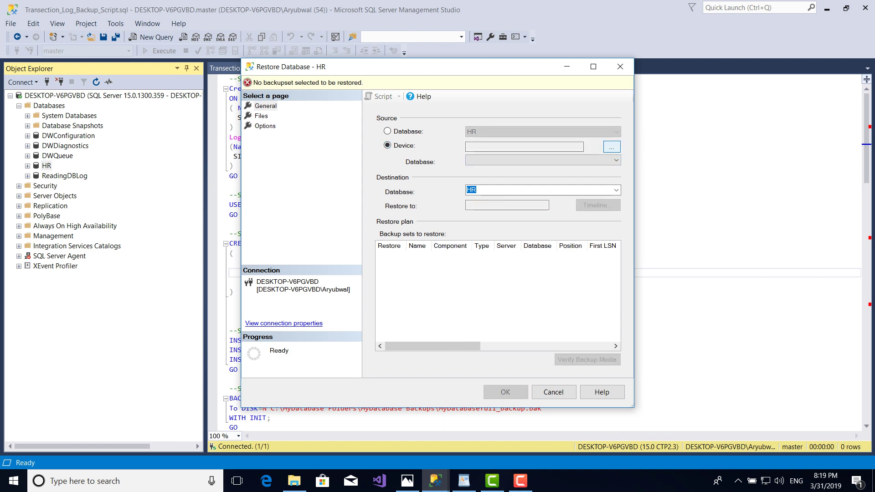
# Step: Add HR_FullBackup_31032019.bak from C:\MyDatabase Folders\MyDatabase Backups as the backup media for the restore
pyautogui.click(611, 146)
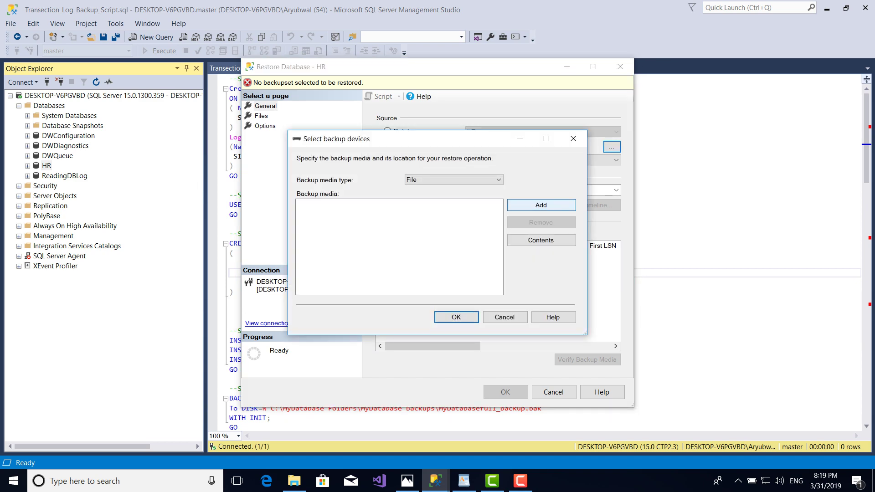
pyautogui.click(542, 205)
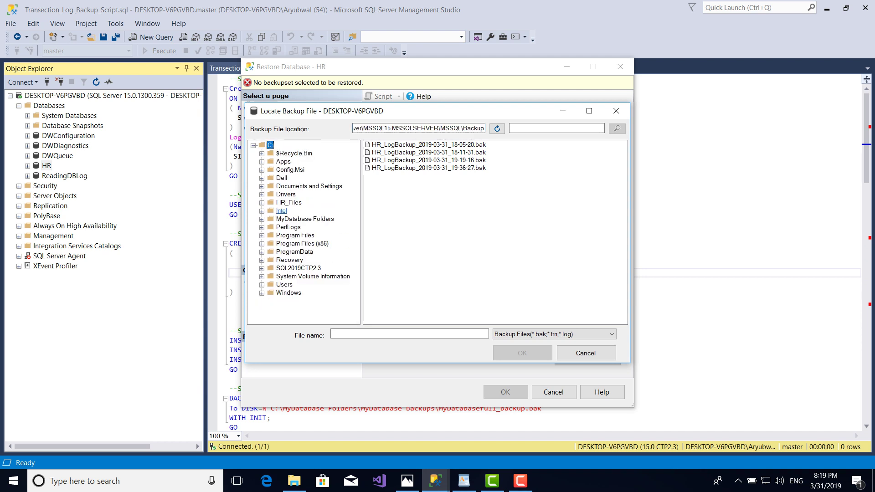
pyautogui.click(305, 219)
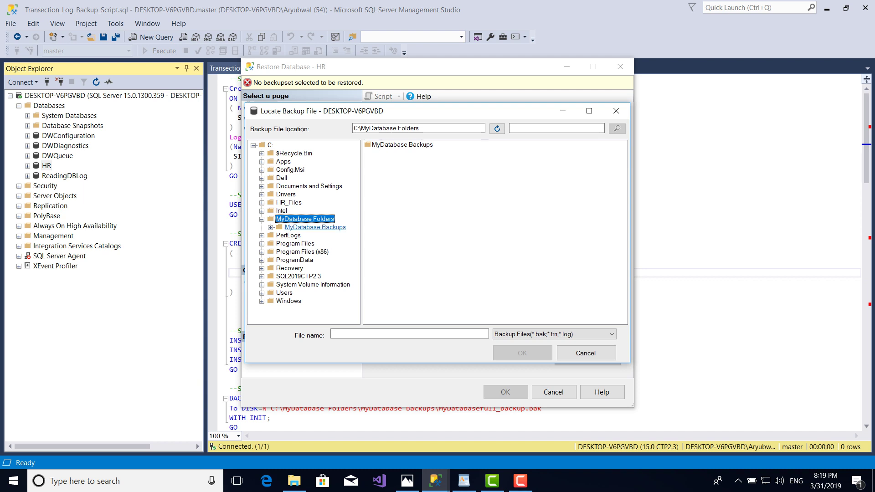
pyautogui.click(316, 227)
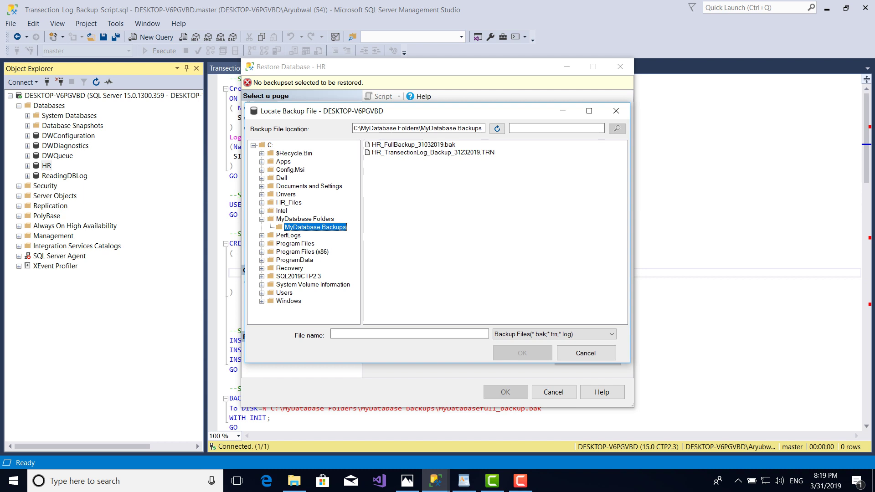
pyautogui.click(414, 145)
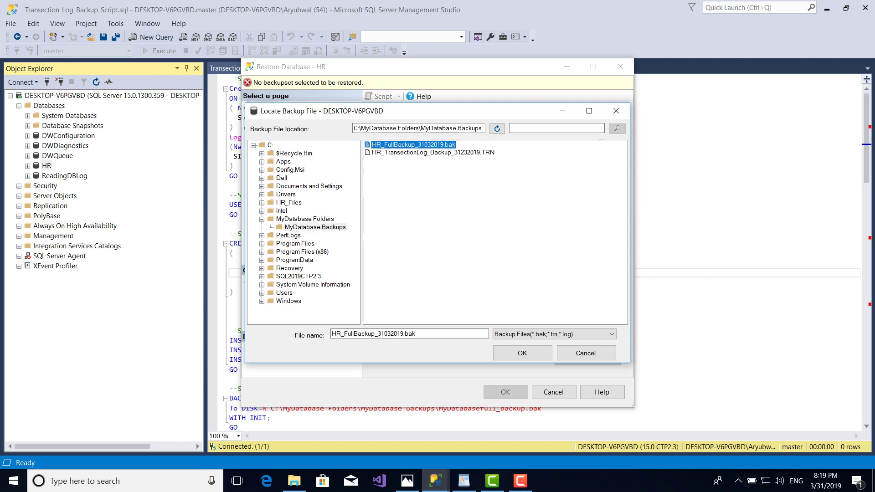
pyautogui.moveTo(426, 170); pyautogui.dragTo(416, 155)
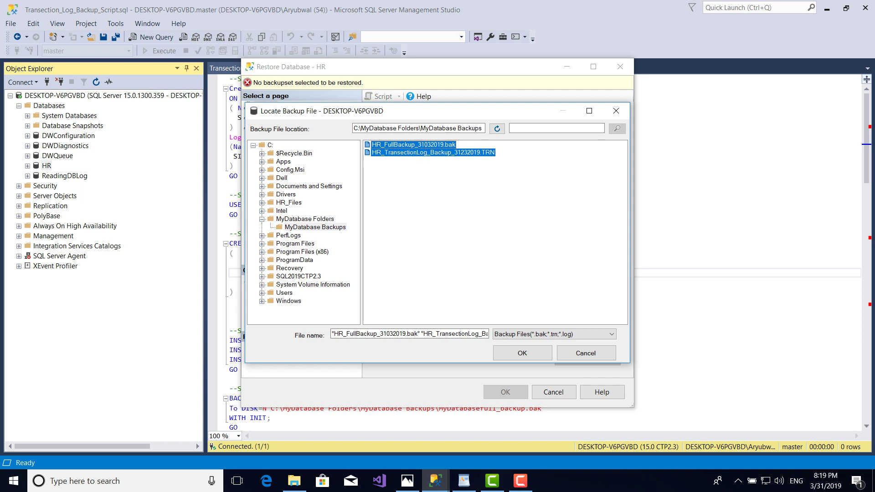
pyautogui.click(437, 197)
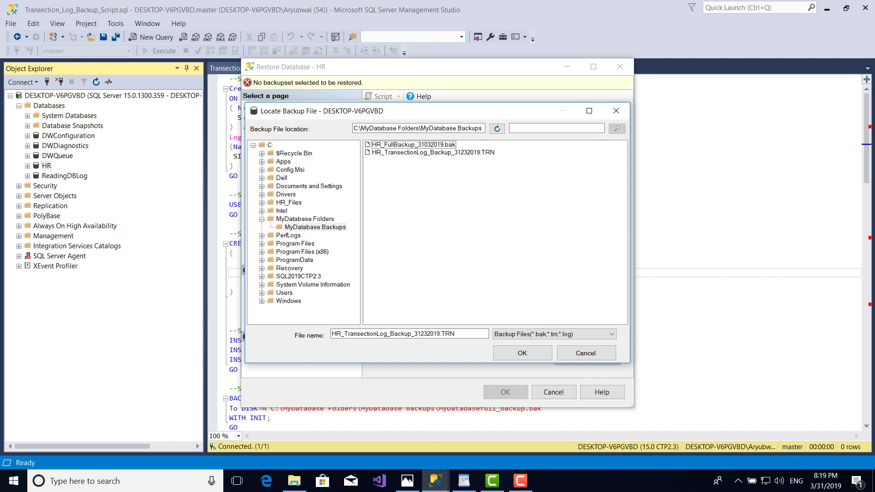
pyautogui.click(414, 144)
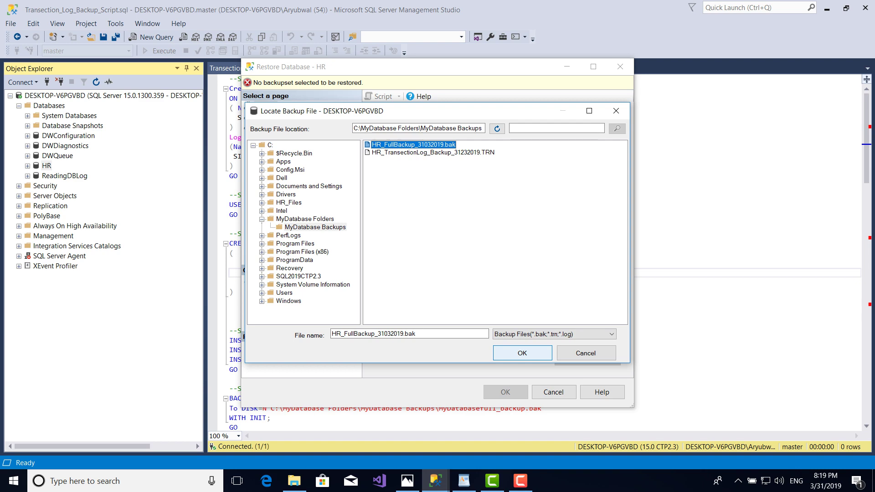
pyautogui.click(523, 353)
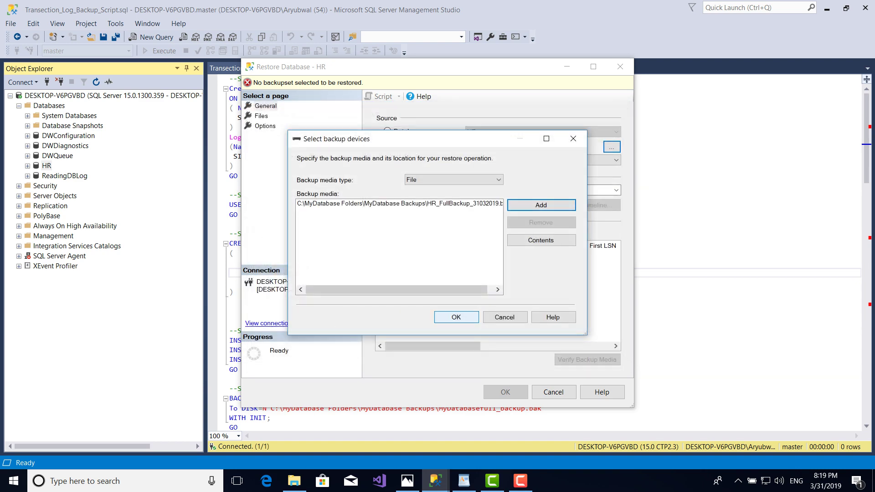
pyautogui.click(456, 317)
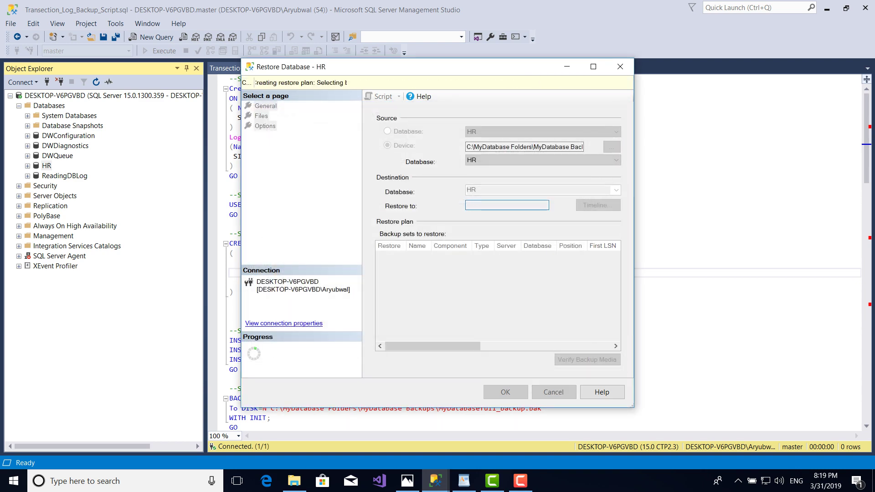
# Step: Set the recovery state to RESTORE WITH NORECOVERY and run the full backup restore of HR
pyautogui.click(265, 126)
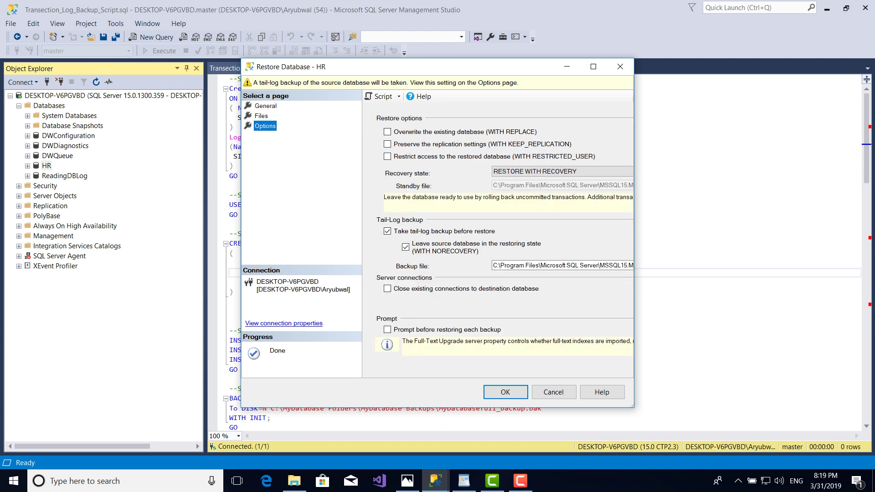
pyautogui.click(562, 172)
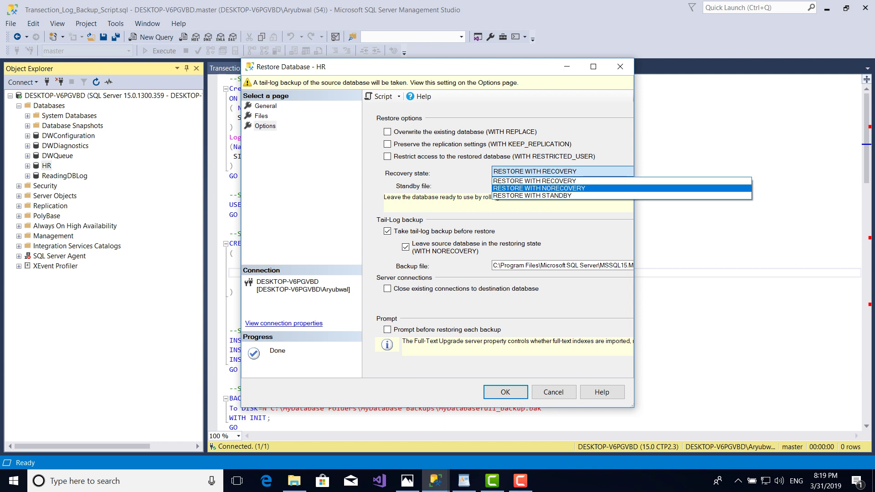
pyautogui.click(539, 189)
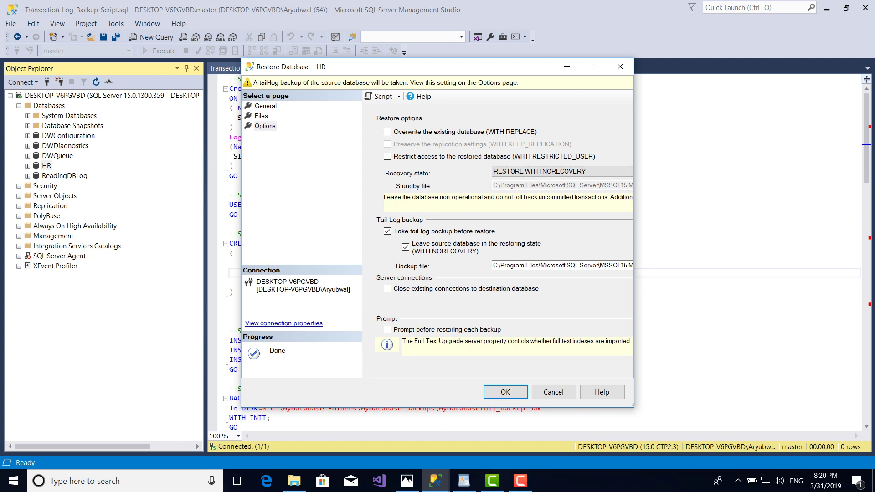
pyautogui.press('Return')
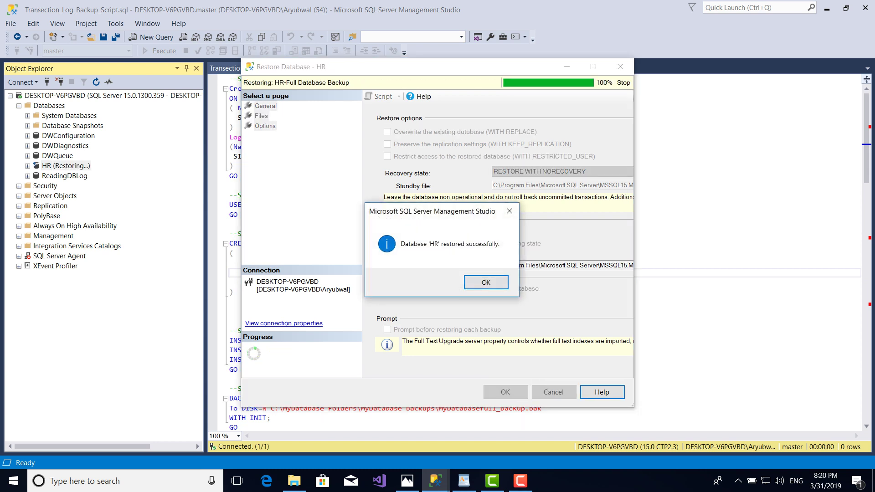
pyautogui.press('Return')
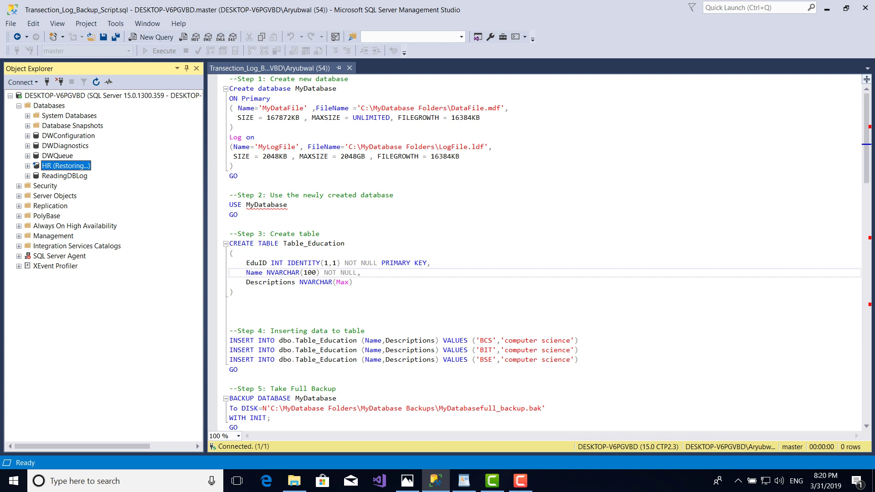
# Step: Open the Restore Transaction Log task for HR and choose to select the log backup from a device
pyautogui.rightClick(58, 165)
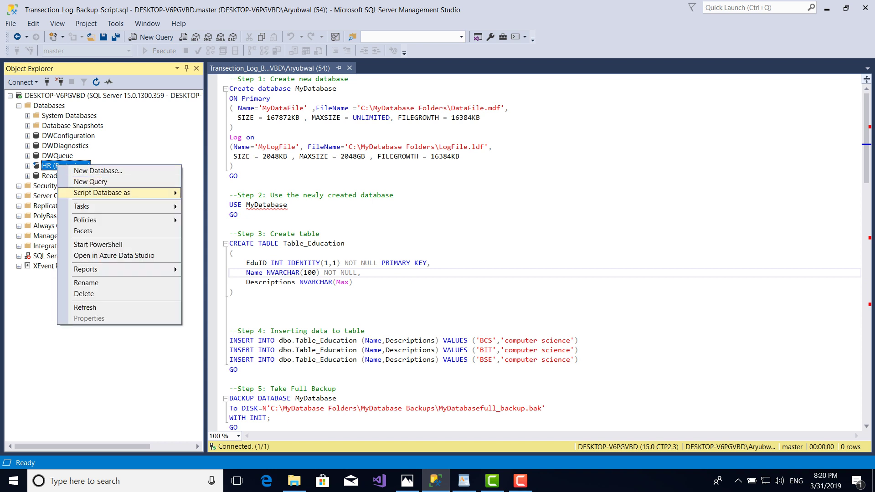
pyautogui.moveTo(82, 206)
pyautogui.moveTo(283, 230)
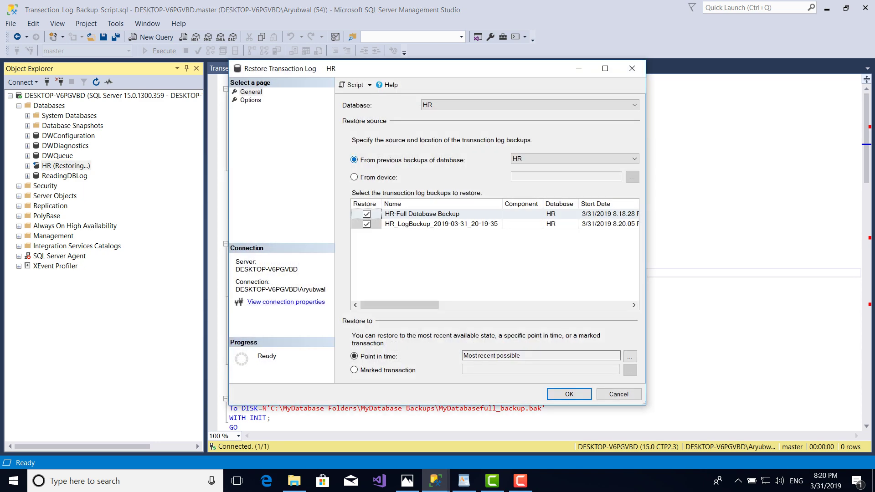
pyautogui.click(354, 177)
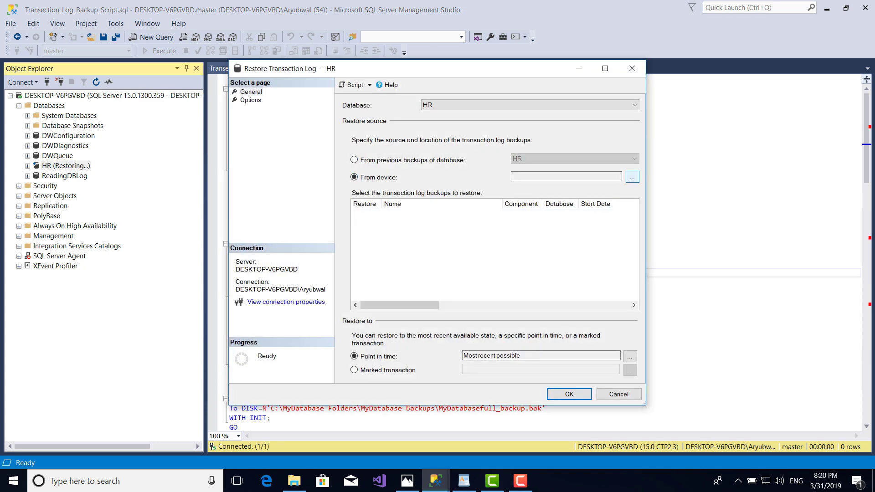
pyautogui.click(632, 177)
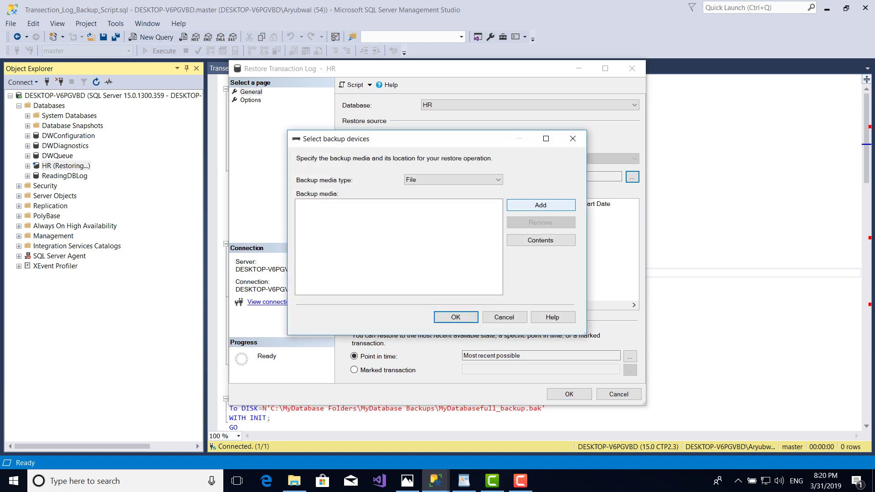
# Step: Add HR_TransectionLog_Backup_31232019.TRN from C:\MyDatabase Folders\MyDatabase Backups as the backup media for the log restore
pyautogui.click(541, 205)
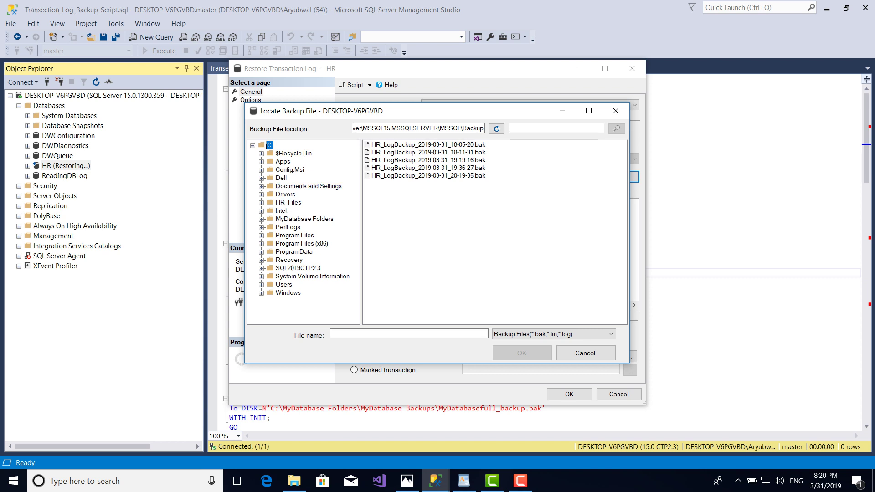
pyautogui.click(305, 219)
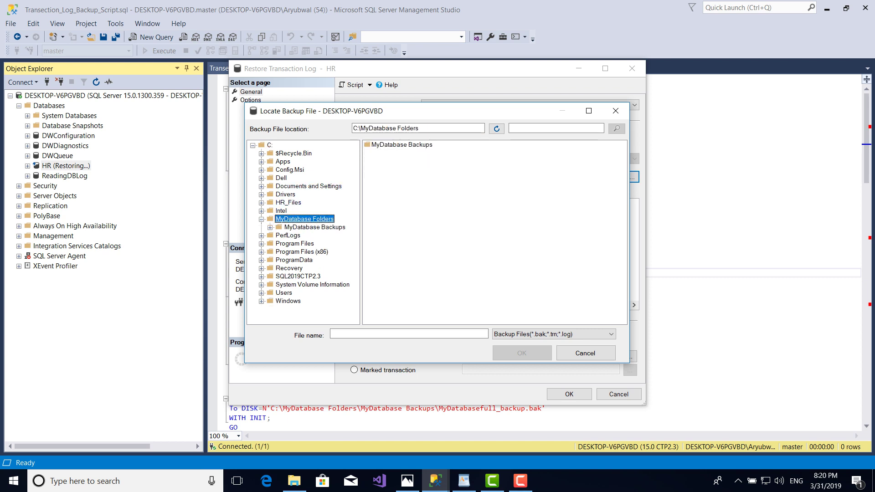
pyautogui.click(314, 227)
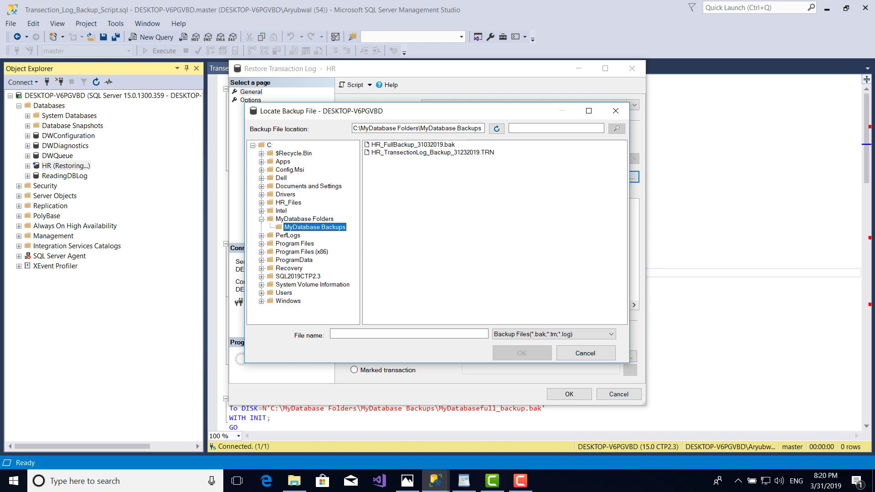
pyautogui.click(433, 152)
pyautogui.click(522, 353)
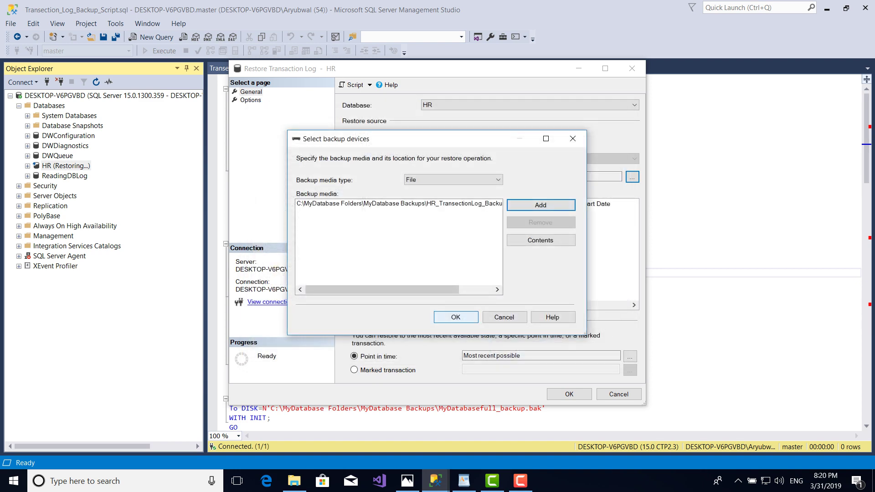
pyautogui.click(456, 317)
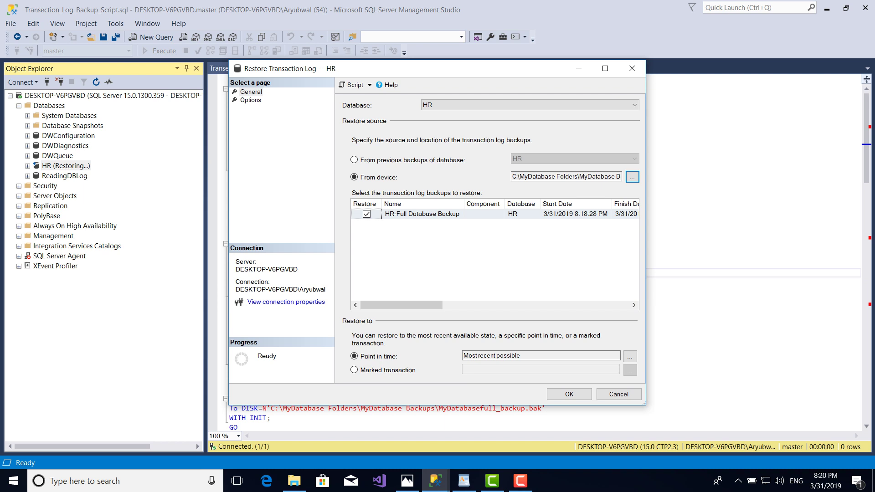
# Step: Check that the log restore's recovery state is RESTORE WITH RECOVERY and run the restore of HR
pyautogui.click(250, 100)
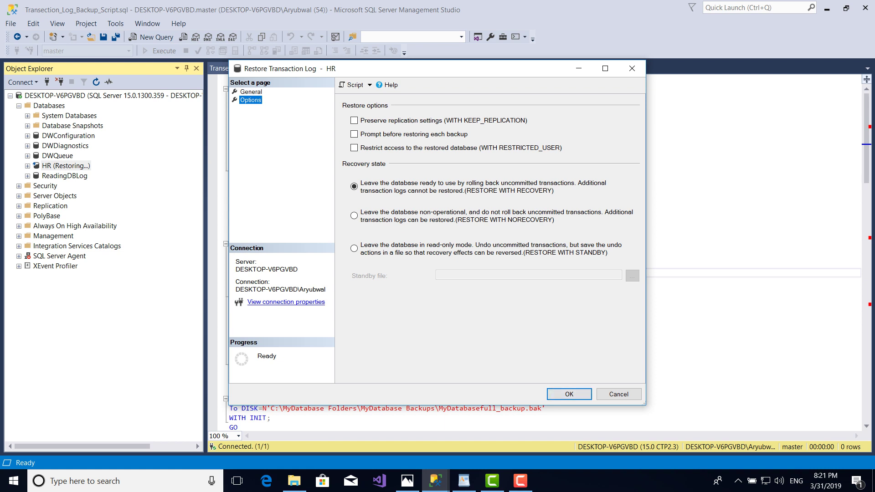
pyautogui.press('Return')
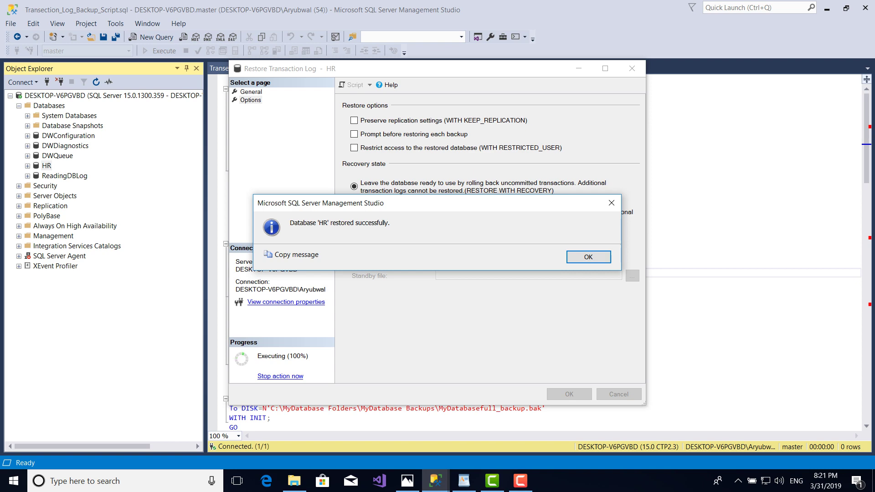
pyautogui.press('Return')
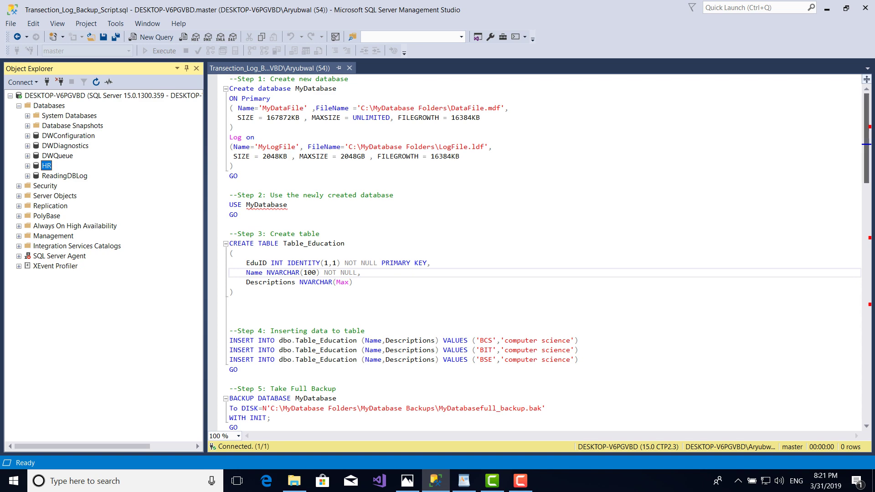
# Step: Execute only the script's Step 1 statements to create the database MyDatabase with its data and log files
pyautogui.moveTo(867, 134)
pyautogui.mouseDown()
pyautogui.moveTo(867, 350)
pyautogui.moveTo(867, 138)
pyautogui.mouseUp()
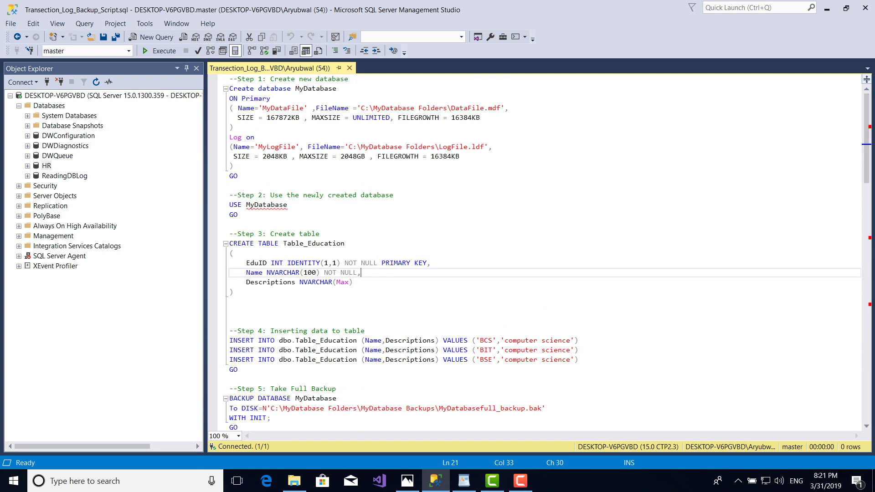
pyautogui.moveTo(229, 88); pyautogui.dragTo(238, 176)
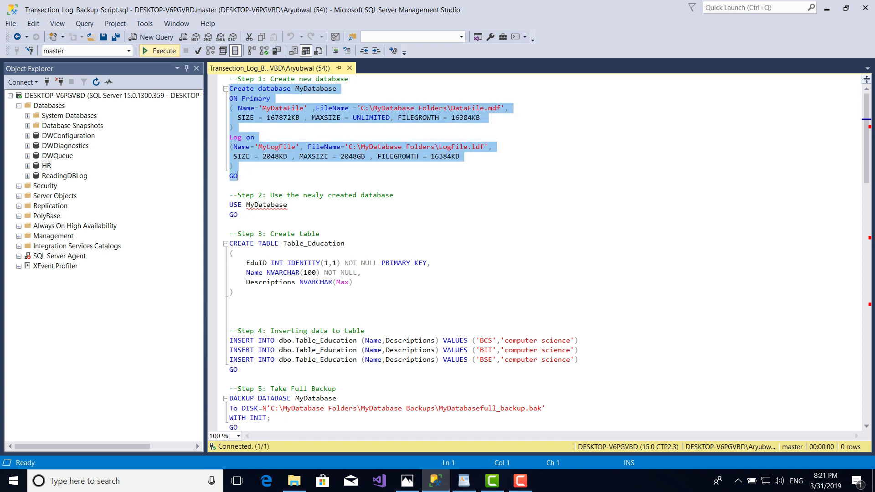
pyautogui.press('F5')
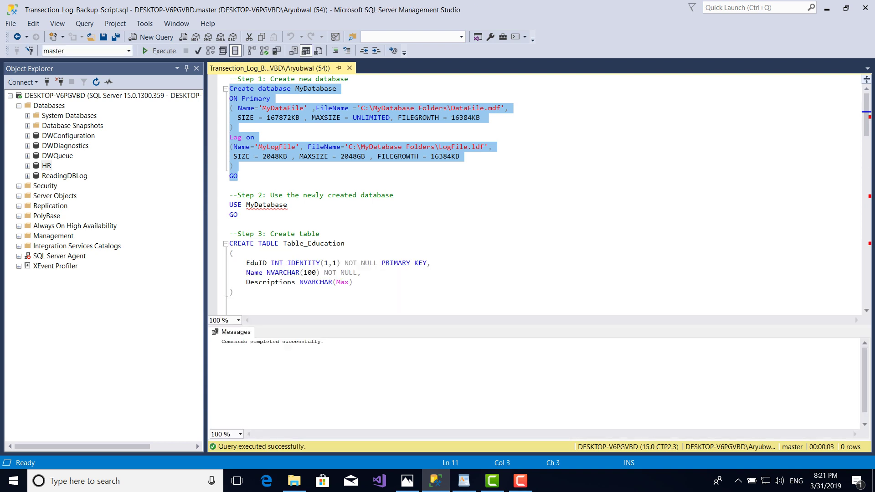
# Step: Execute the Step 2 statements to use MyDatabase and the Step 3 statement to create Table_Education
pyautogui.moveTo(230, 205); pyautogui.dragTo(230, 215)
pyautogui.hotkey('shift', 'Down')
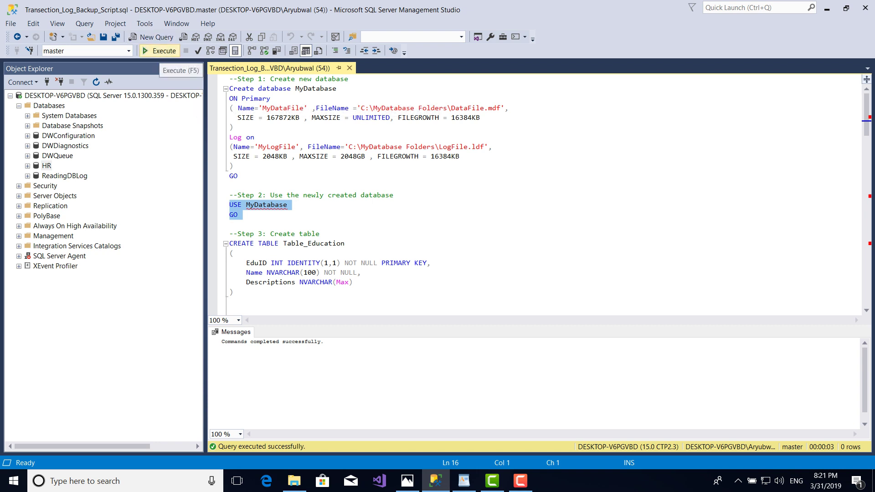
pyautogui.click(159, 50)
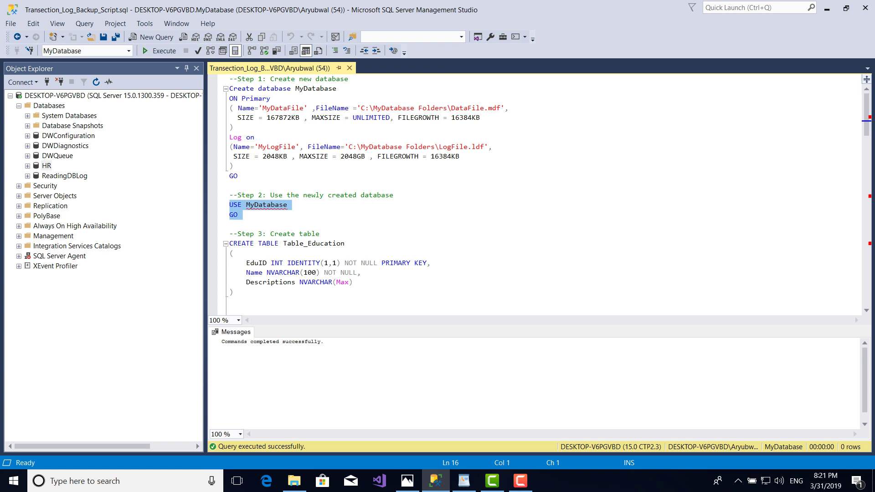
pyautogui.moveTo(233, 293); pyautogui.dragTo(229, 243)
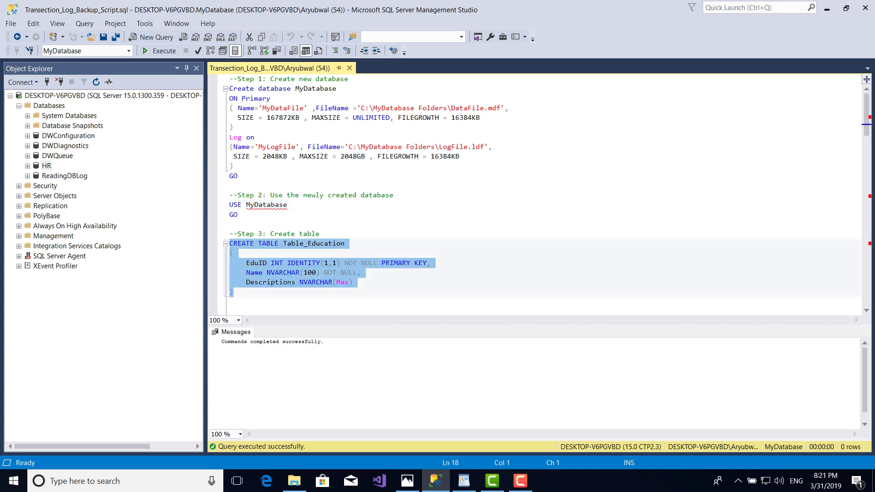
pyautogui.click(159, 51)
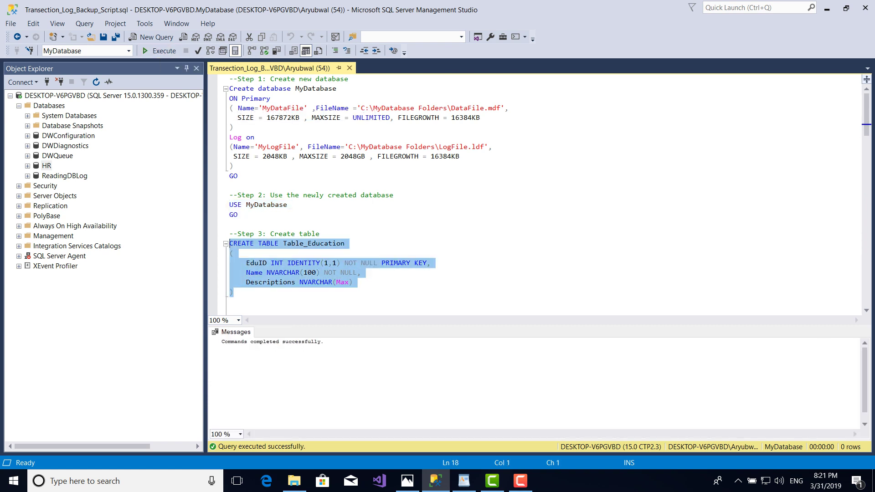
# Step: Run the Step 4 inserts of BCS, BIT and BSE into Table_Education and the Step 5 full backup of MyDatabase to MyDatabasefull_backup.bak
pyautogui.click(233, 292)
pyautogui.write("--Step 4: Inserting data to table INSERT INTO dbo.Table_Education (Name,Descriptions) VALUES ('BCS','computer science') INSERT INTO dbo.Table_Education (Name,Descriptions) VALUES ('BIT','computer science') INSERT INTO dbo.Table_Education (Name,Descriptions) VALUES ('BSE','computer science') GO  --Step 5: Take Full Backup BACKUP DATABASE MyDatabase To DISK=N'C:\\MyDatabase Folders\\MyDatabase Backups\\MyDatabasefull_backup.bak' WITH INIT; GO")
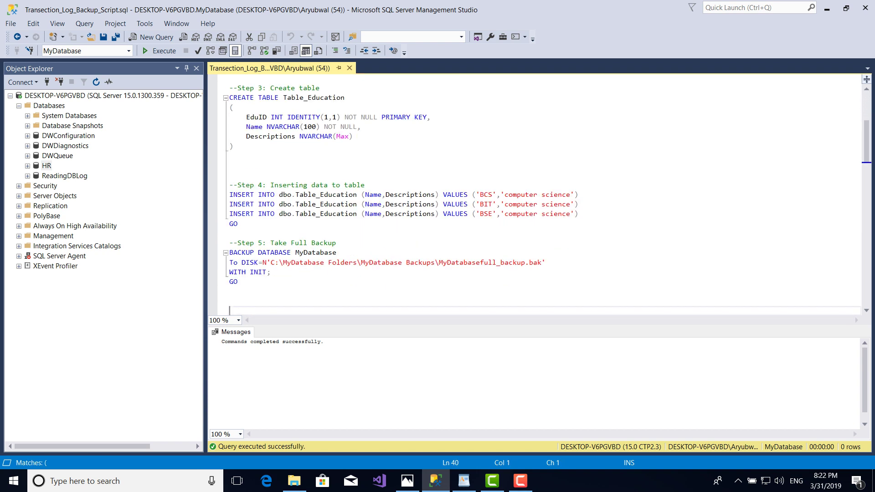
pyautogui.moveTo(237, 224); pyautogui.dragTo(229, 185)
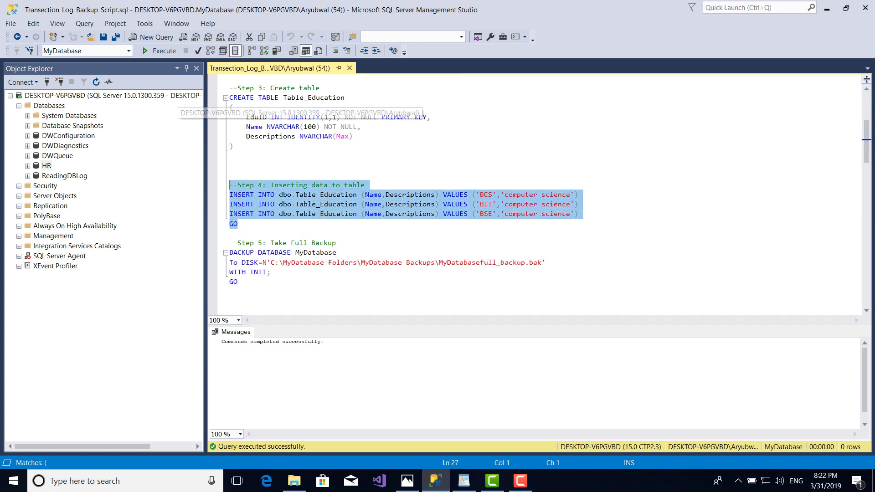
pyautogui.click(160, 51)
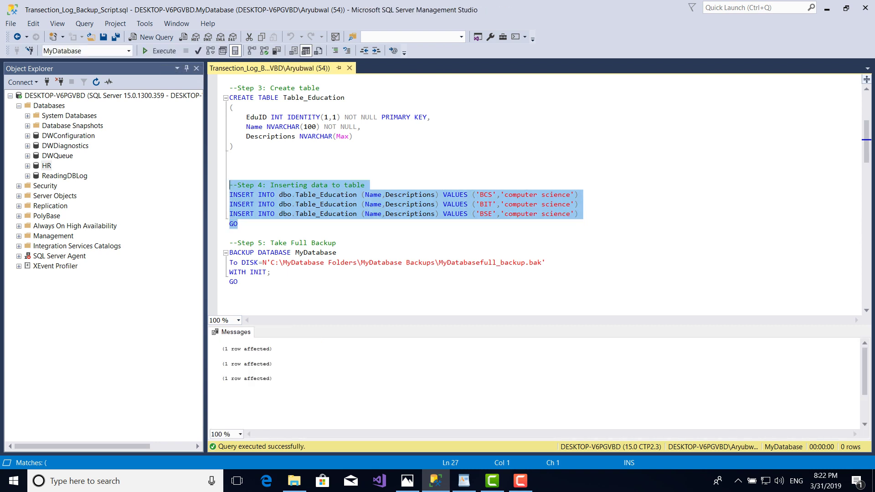
pyautogui.moveTo(238, 281); pyautogui.dragTo(230, 253)
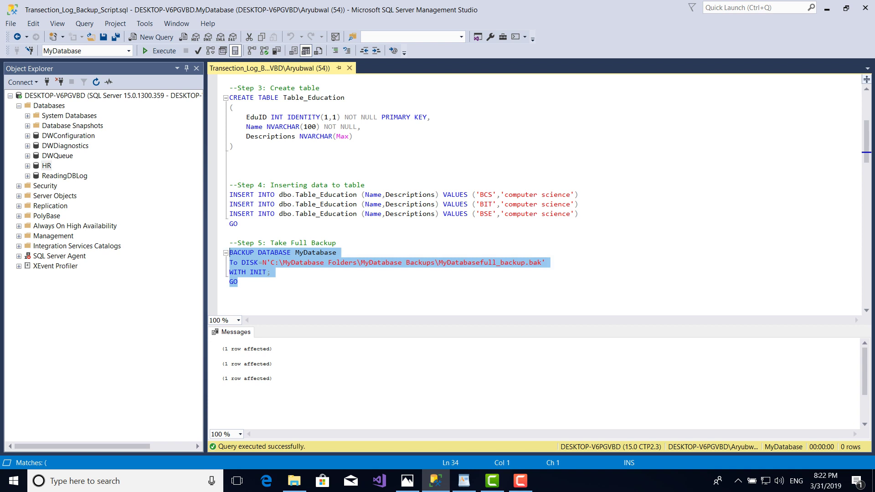
pyautogui.click(160, 51)
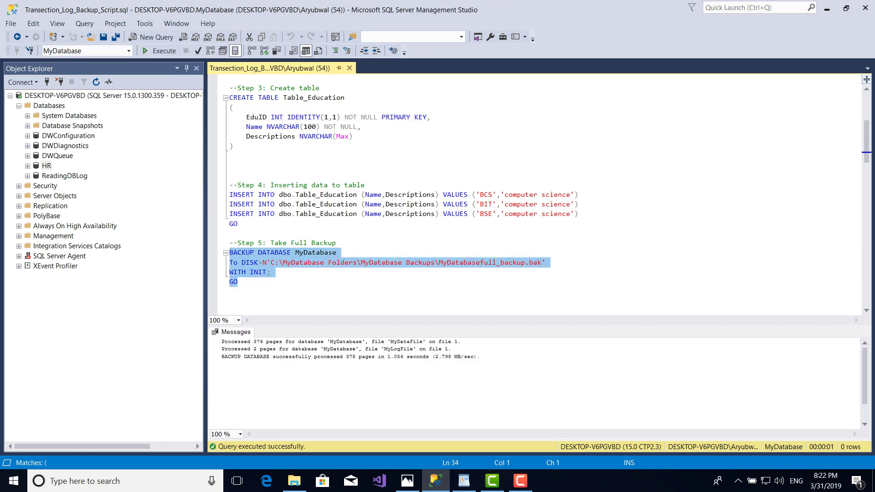
# Step: Execute the Step 6 inserts of the BBA, BCom and LLB rows into Table_Education
pyautogui.press('Down')
pyautogui.press('Down')
pyautogui.press('Down')
pyautogui.press('Down')
pyautogui.press('Down')
pyautogui.press('Down')
pyautogui.press('Down')
pyautogui.press('Down')
pyautogui.press('Down')
pyautogui.press('Down')
pyautogui.press('Down')
pyautogui.press('Down')
pyautogui.press('Down')
pyautogui.press('Down')
pyautogui.press('Down')
pyautogui.press('Down')
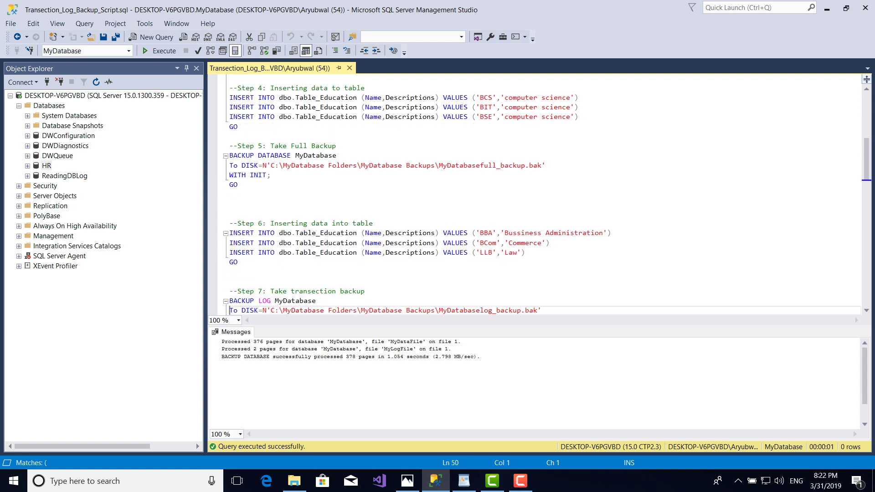
pyautogui.press('Up')
pyautogui.press('Up')
pyautogui.press('Up')
pyautogui.press('Up')
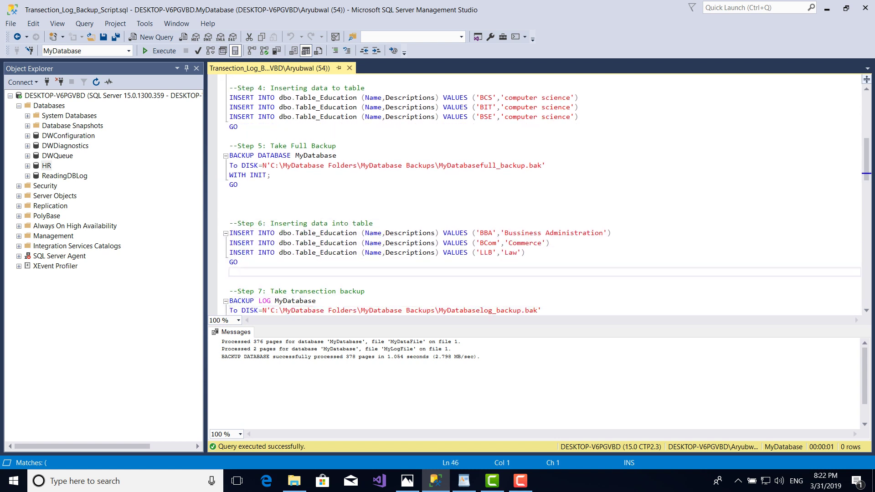
pyautogui.hotkey('shift', 'Up')
pyautogui.hotkey('shift', 'Up')
pyautogui.hotkey('shift', 'Up')
pyautogui.hotkey('shift', 'Up')
pyautogui.hotkey('shift', 'Up')
pyautogui.press('F5')
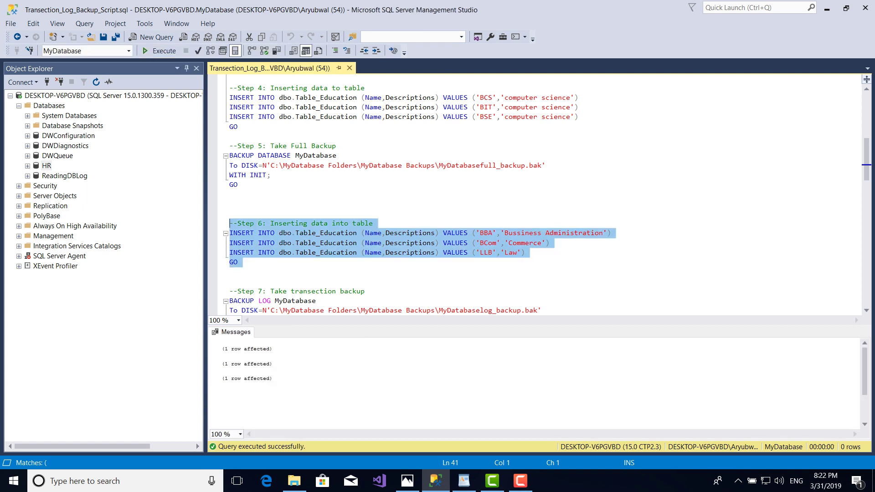
# Step: Execute the Step 7 statements to back up the transaction log of MyDatabase to MyDatabaselog_backup.bak
pyautogui.press('Down')
pyautogui.press('Down')
pyautogui.press('Down')
pyautogui.press('Down')
pyautogui.press('Down')
pyautogui.press('Down')
pyautogui.press('Down')
pyautogui.press('Down')
pyautogui.press('Down')
pyautogui.press('Down')
pyautogui.press('Down')
pyautogui.press('Down')
pyautogui.press('Down')
pyautogui.press('Down')
pyautogui.press('Down')
pyautogui.press('Down')
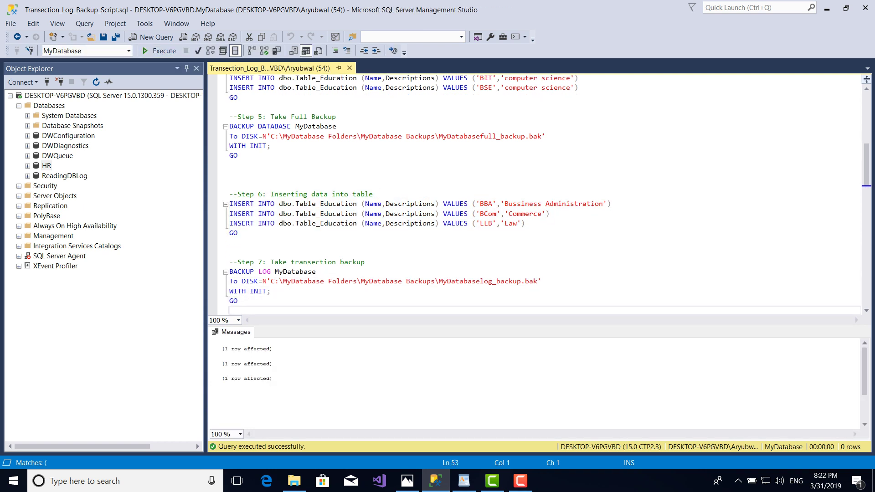
pyautogui.press('Up')
pyautogui.press('Up')
pyautogui.press('Up')
pyautogui.press('Up')
pyautogui.hotkey('shift', 'Up')
pyautogui.hotkey('shift', 'Up')
pyautogui.hotkey('shift', 'Up')
pyautogui.hotkey('shift', 'Up')
pyautogui.hotkey('shift', 'Up')
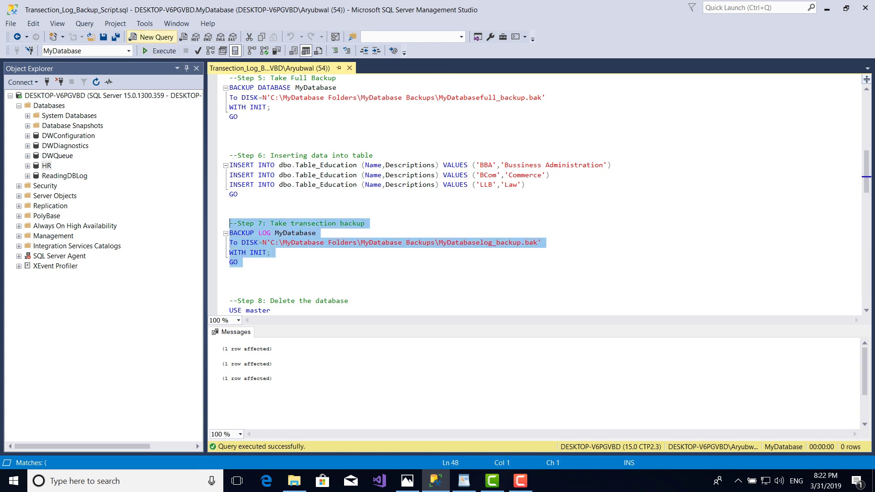
pyautogui.click(160, 51)
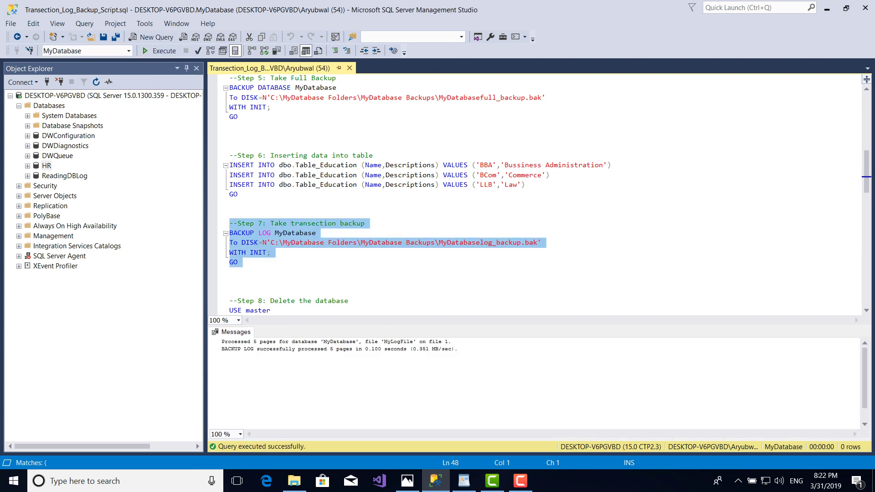
# Step: Execute the Step 8 statements to switch to master and drop MyDatabase
pyautogui.press('Down')
pyautogui.press('Down')
pyautogui.press('Down')
pyautogui.press('Down')
pyautogui.press('Down')
pyautogui.press('Down')
pyautogui.press('Down')
pyautogui.press('Down')
pyautogui.press('Down')
pyautogui.press('Down')
pyautogui.press('Down')
pyautogui.press('Down')
pyautogui.press('Down')
pyautogui.press('Down')
pyautogui.press('Down')
pyautogui.press('Down')
pyautogui.press('Down')
pyautogui.press('Down')
pyautogui.press('Down')
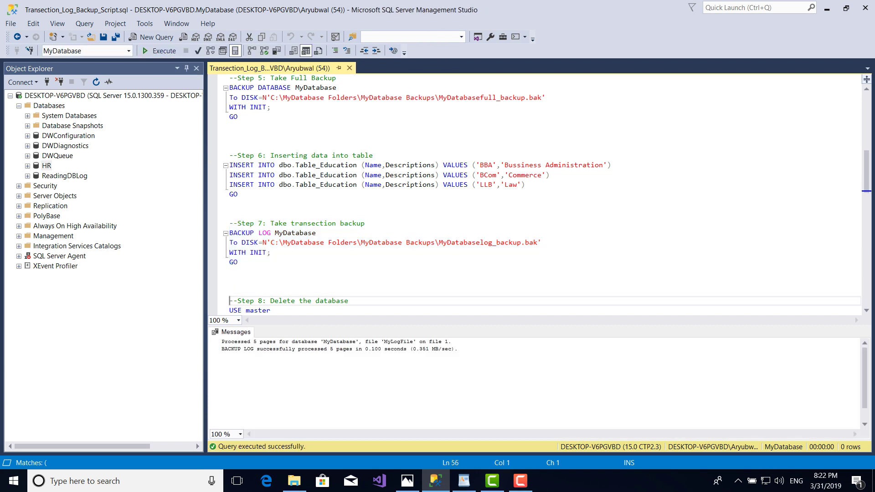
pyautogui.press('Up')
pyautogui.press('Up')
pyautogui.press('Up')
pyautogui.press('Up')
pyautogui.press('Up')
pyautogui.press('Up')
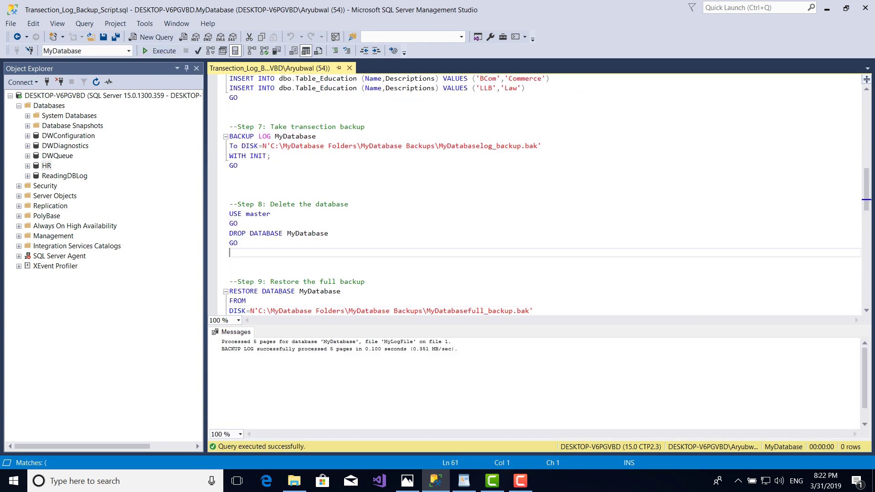
pyautogui.hotkey('shift', 'Up')
pyautogui.hotkey('shift', 'Up')
pyautogui.hotkey('shift', 'Up')
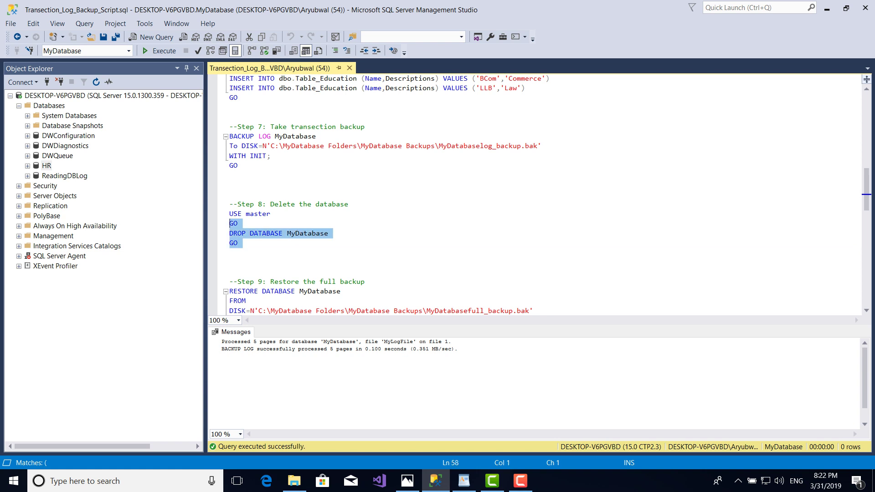
pyautogui.hotkey('shift', 'Up')
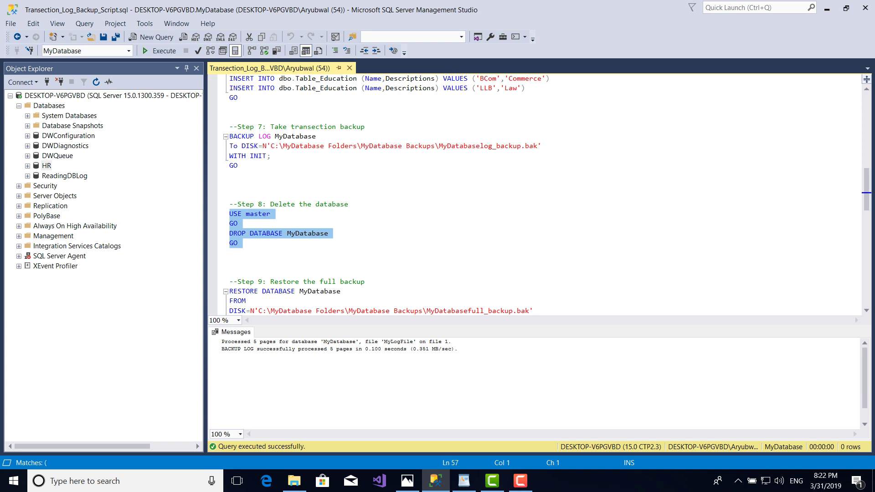
pyautogui.press('F5')
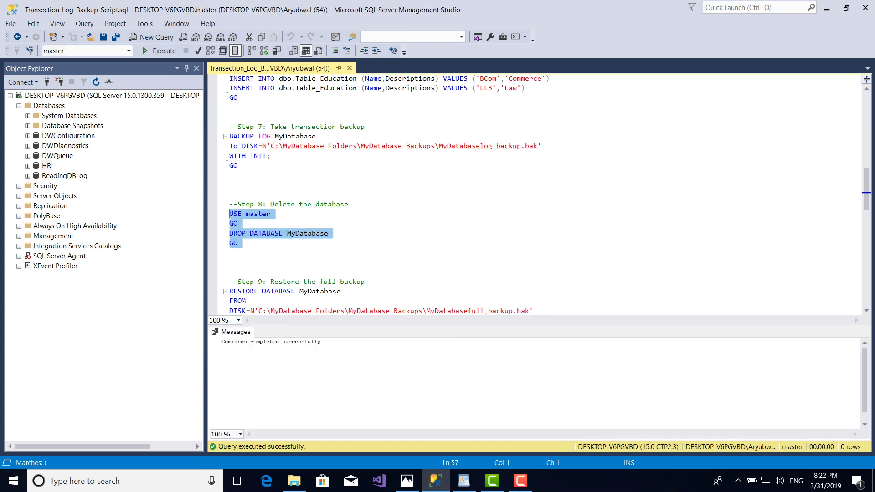
# Step: Execute the Step 9 statements to restore MyDatabase from MyDatabasefull_backup.bak with NORECOVERY and REPLACE
pyautogui.press('Down')
pyautogui.press('Down')
pyautogui.press('Down')
pyautogui.press('Down')
pyautogui.press('Down')
pyautogui.press('Down')
pyautogui.press('Down')
pyautogui.press('Down')
pyautogui.press('Down')
pyautogui.press('Down')
pyautogui.press('Down')
pyautogui.press('Down')
pyautogui.press('Down')
pyautogui.press('Down')
pyautogui.press('Down')
pyautogui.press('Down')
pyautogui.press('Down')
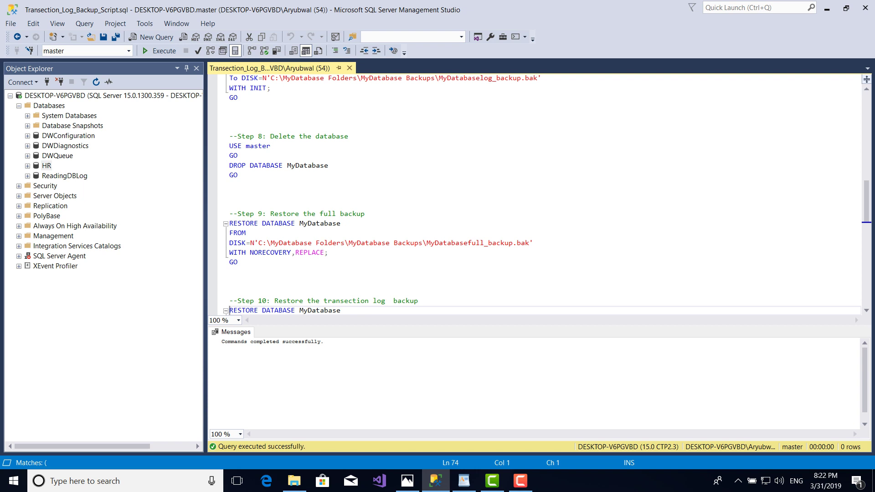
pyautogui.press('Up')
pyautogui.press('Up')
pyautogui.press('Up')
pyautogui.press('Up')
pyautogui.hotkey('shift', 'Up')
pyautogui.hotkey('shift', 'Up')
pyautogui.hotkey('shift', 'Up')
pyautogui.hotkey('shift', 'Up')
pyautogui.hotkey('shift', 'Up')
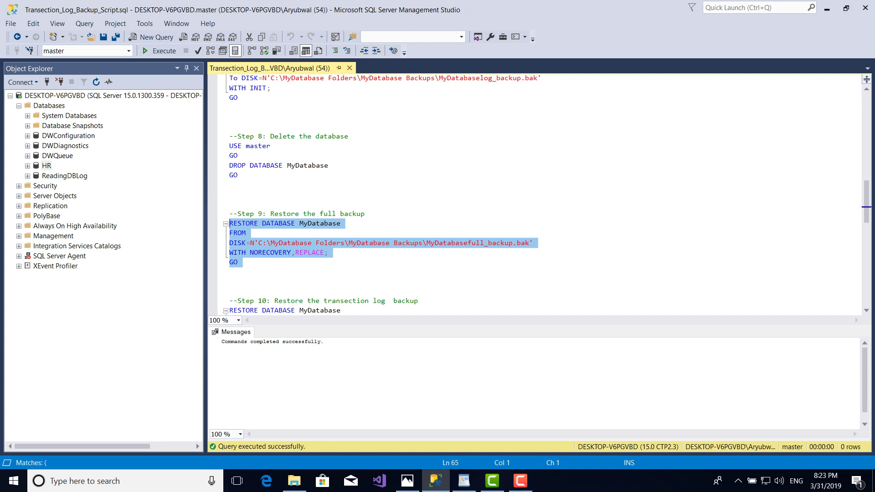
pyautogui.click(160, 51)
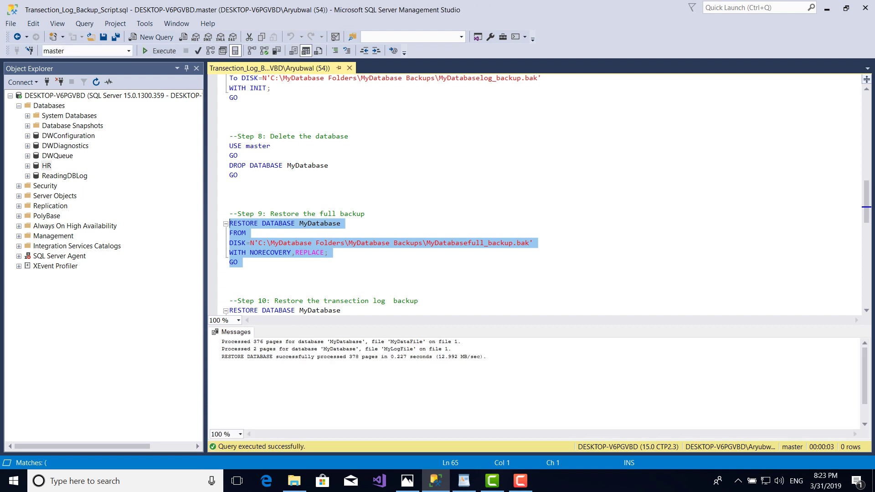
pyautogui.press('Down')
pyautogui.press('Down')
pyautogui.press('Down')
pyautogui.press('Down')
pyautogui.press('Down')
pyautogui.press('Down')
pyautogui.press('Down')
pyautogui.press('Down')
pyautogui.press('Down')
pyautogui.press('Down')
pyautogui.press('Down')
pyautogui.press('Down')
pyautogui.press('Down')
pyautogui.press('Down')
pyautogui.press('Down')
pyautogui.press('Down')
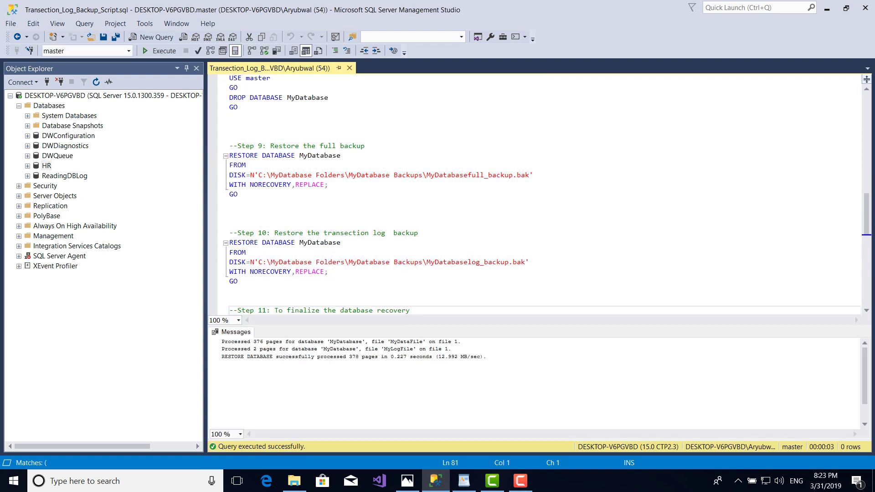
pyautogui.press('Up')
pyautogui.press('Up')
pyautogui.press('Up')
pyautogui.press('End')
pyautogui.hotkey('shift', 'Up')
pyautogui.hotkey('shift', 'Up')
pyautogui.hotkey('shift', 'Up')
pyautogui.hotkey('shift', 'Up')
pyautogui.hotkey('shift', 'Home')
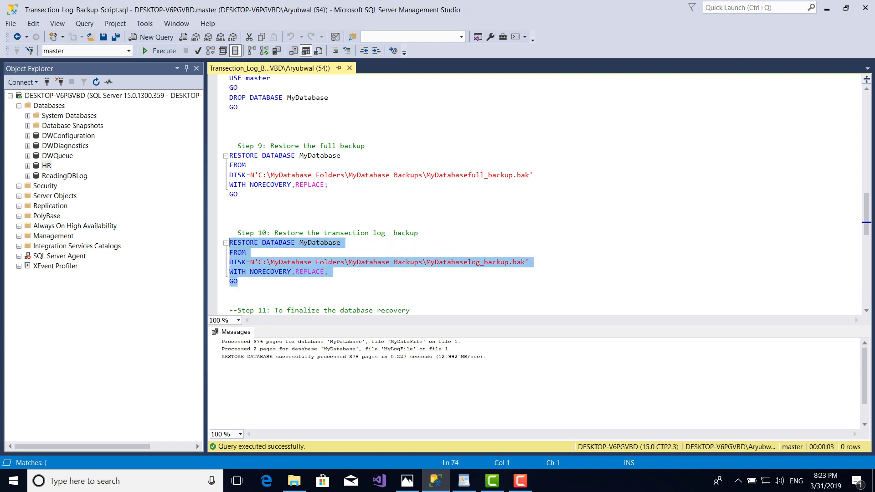
# Step: Refresh the Databases list in Object Explorer and select MyDatabase
pyautogui.click(47, 166)
pyautogui.click(49, 106)
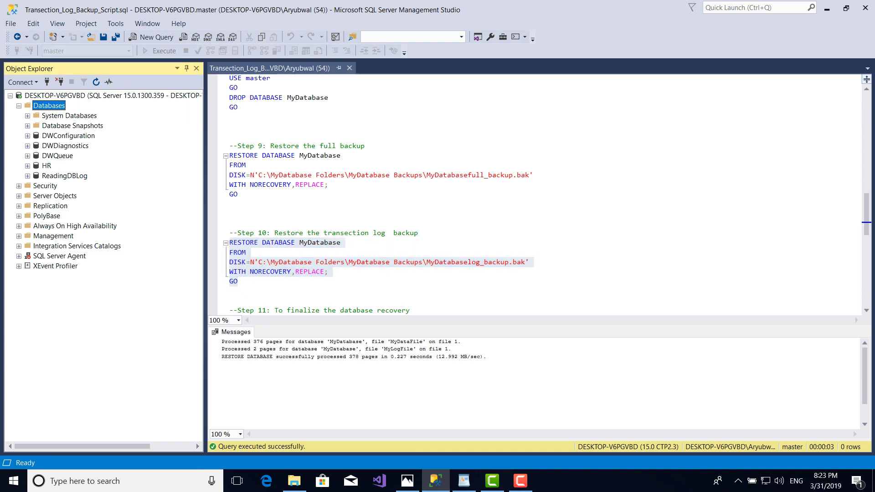
pyautogui.rightClick(49, 106)
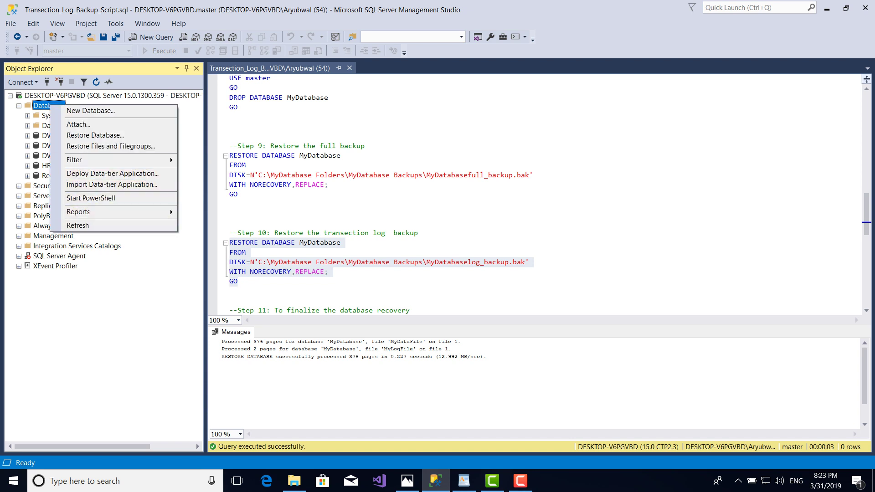
pyautogui.click(91, 225)
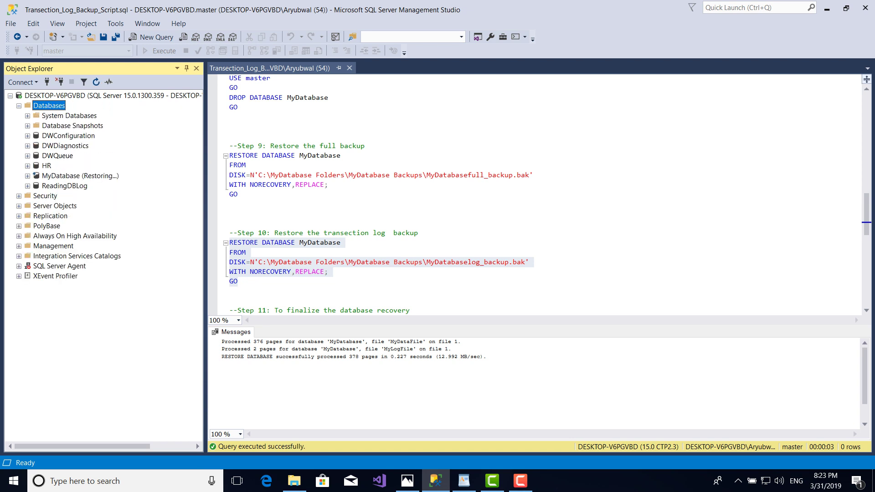
pyautogui.click(80, 176)
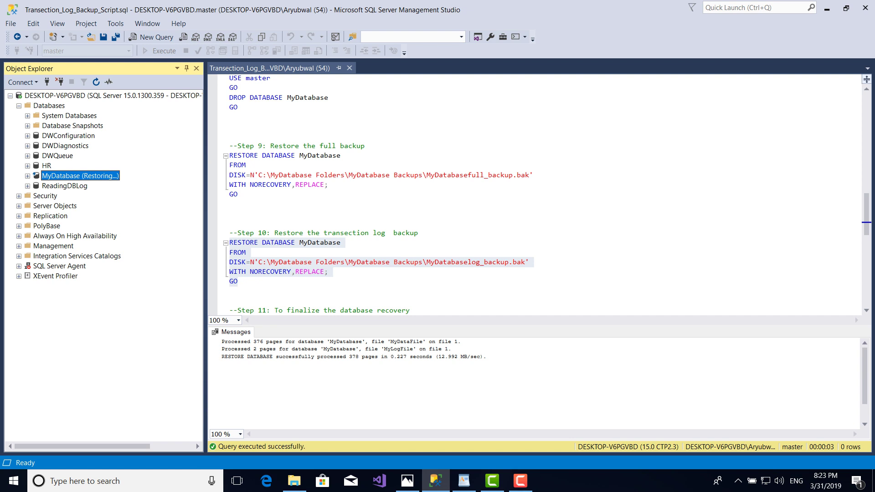
# Step: Execute the Step 10 statements to restore MyDatabaselog_backup.bak onto MyDatabase with NORECOVERY and REPLACE
pyautogui.click(231, 291)
pyautogui.moveTo(230, 291); pyautogui.dragTo(229, 242)
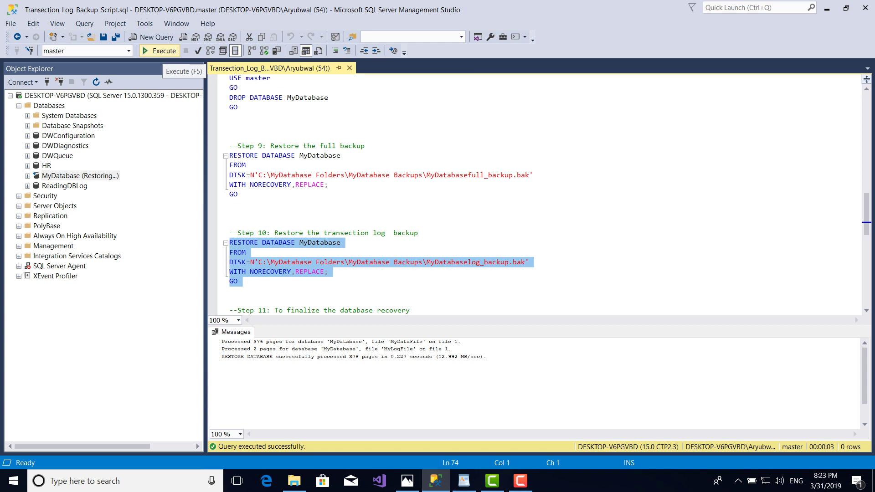
pyautogui.click(159, 51)
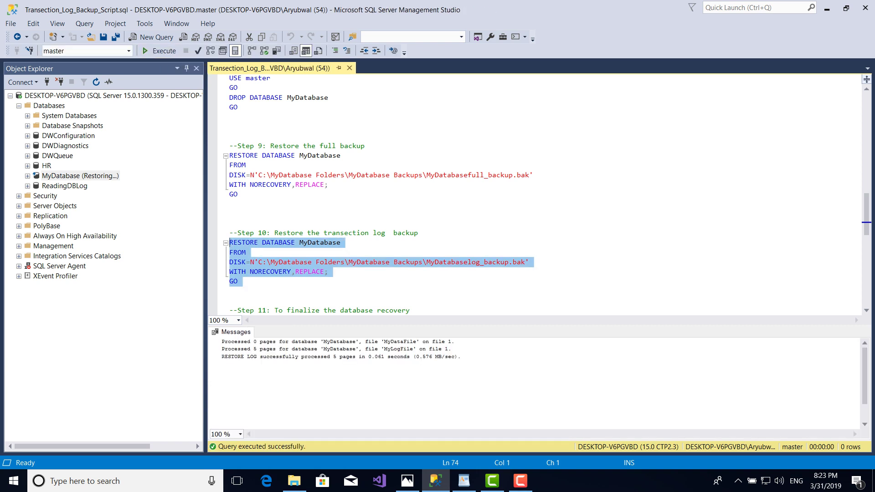
# Step: Check the state of MyDatabase in Object Explorer
pyautogui.click(231, 291)
pyautogui.click(99, 175)
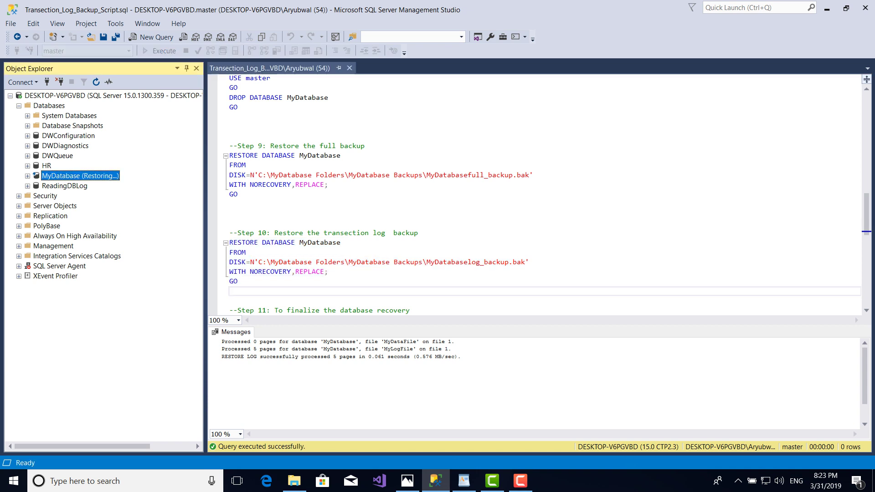
pyautogui.rightClick(99, 175)
pyautogui.click(127, 318)
# Step: Execute the Step 11 statement to finalize the restore of MyDatabase with RECOVERY
pyautogui.click(230, 300)
pyautogui.press('Down')
pyautogui.press('Down')
pyautogui.press('Down')
pyautogui.press('Down')
pyautogui.press('Down')
pyautogui.press('Down')
pyautogui.press('Down')
pyautogui.press('Down')
pyautogui.press('Down')
pyautogui.press('Down')
pyautogui.press('Down')
pyautogui.press('Down')
pyautogui.press('Down')
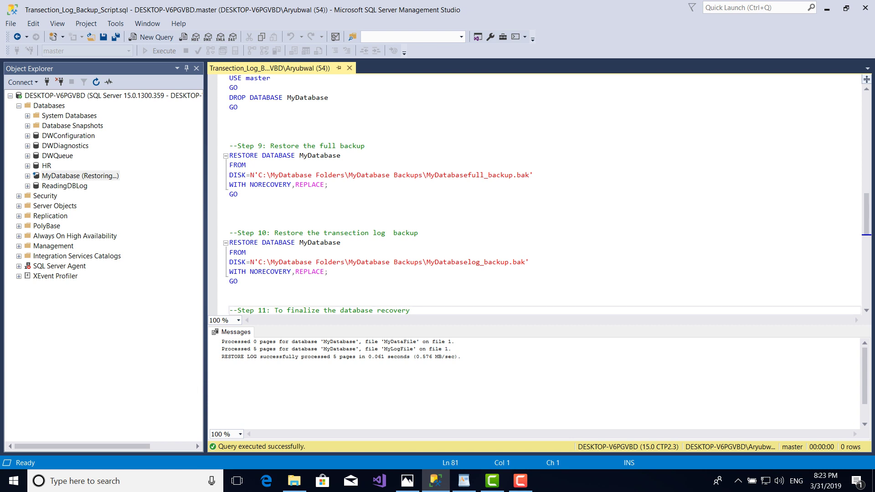
pyautogui.moveTo(230, 223); pyautogui.dragTo(230, 204)
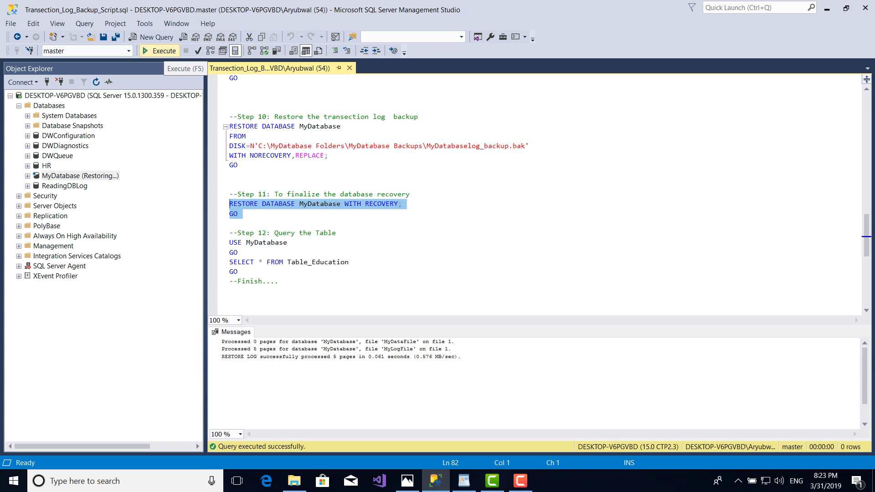
pyautogui.click(159, 50)
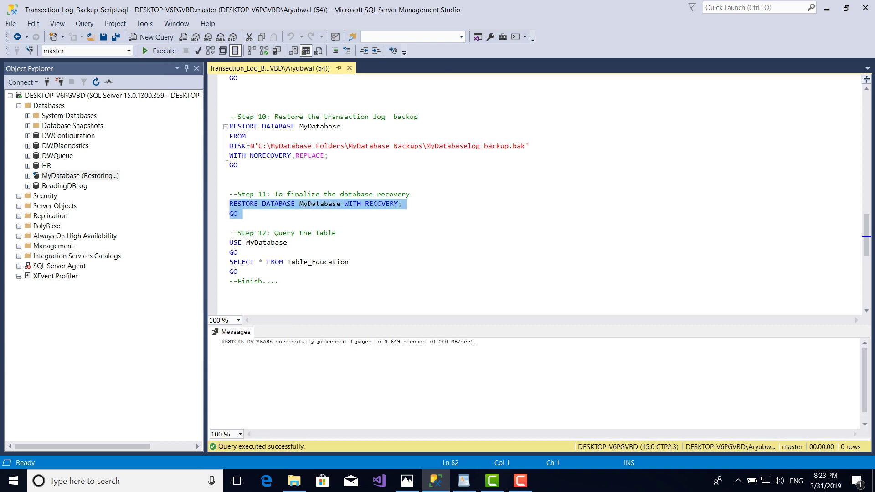
# Step: Refresh the Databases list again and select the recovered MyDatabase
pyautogui.click(49, 106)
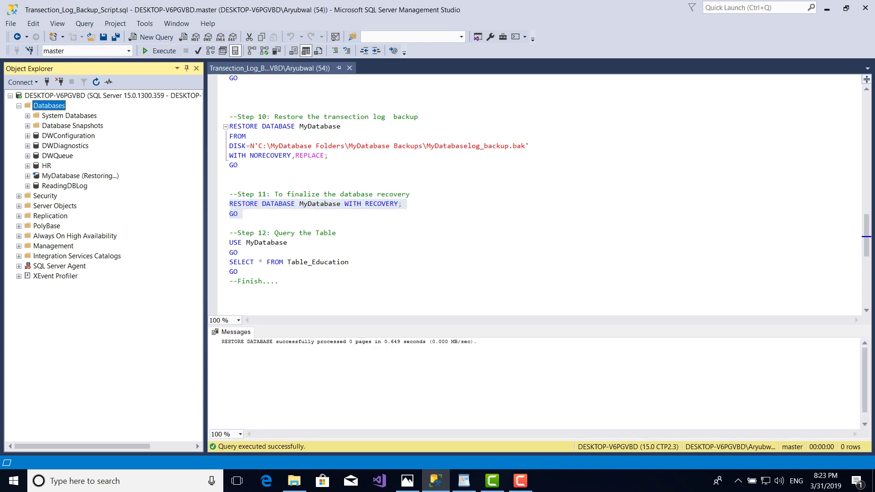
pyautogui.rightClick(50, 105)
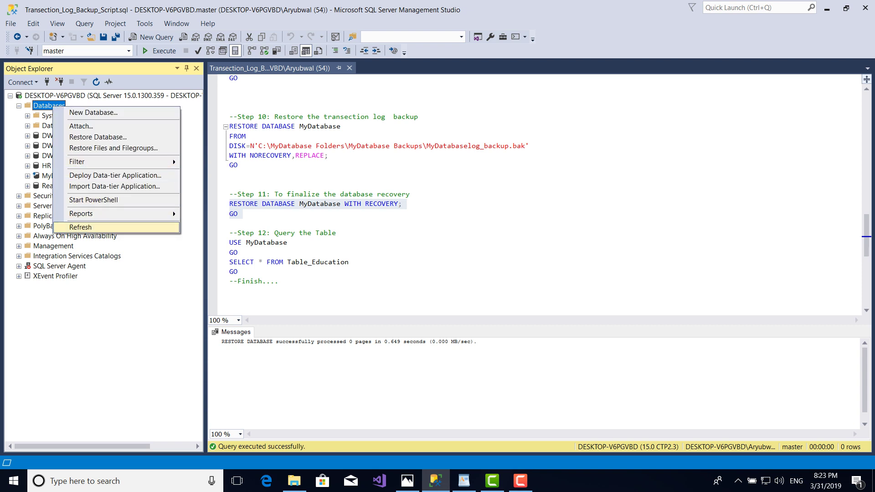
pyautogui.click(173, 228)
pyautogui.click(61, 176)
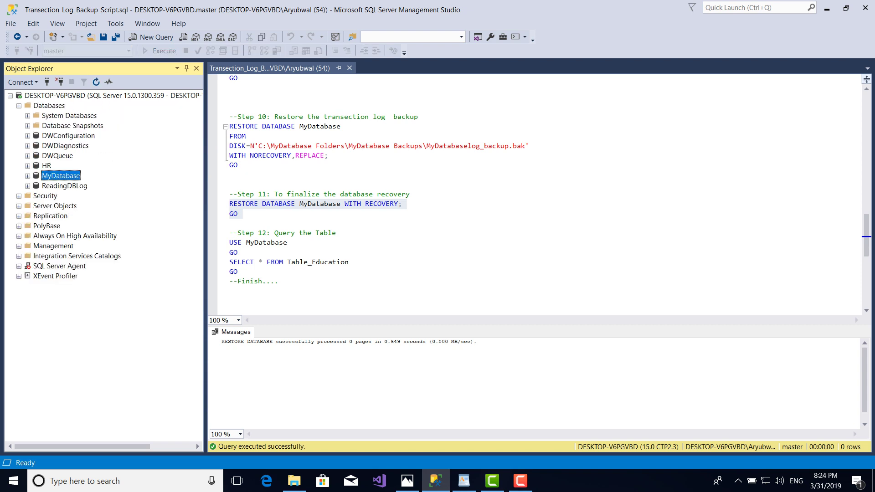
# Step: Execute the Step 12 statements to use MyDatabase and select all rows from Table_Education
pyautogui.moveTo(238, 272); pyautogui.dragTo(229, 242)
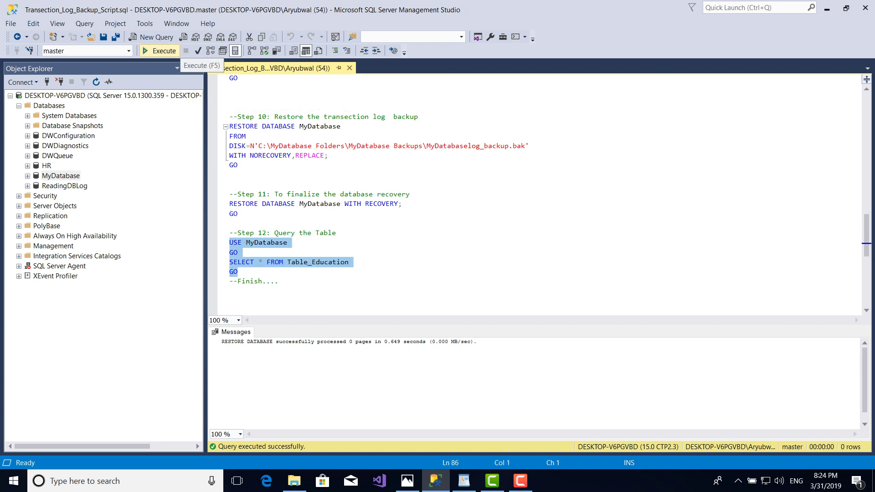
pyautogui.click(159, 51)
# Step: Append the copied DBCC SQLPERF(LOGSPACE) statement and GO below the Finish comment, and execute only those lines
pyautogui.click(279, 281)
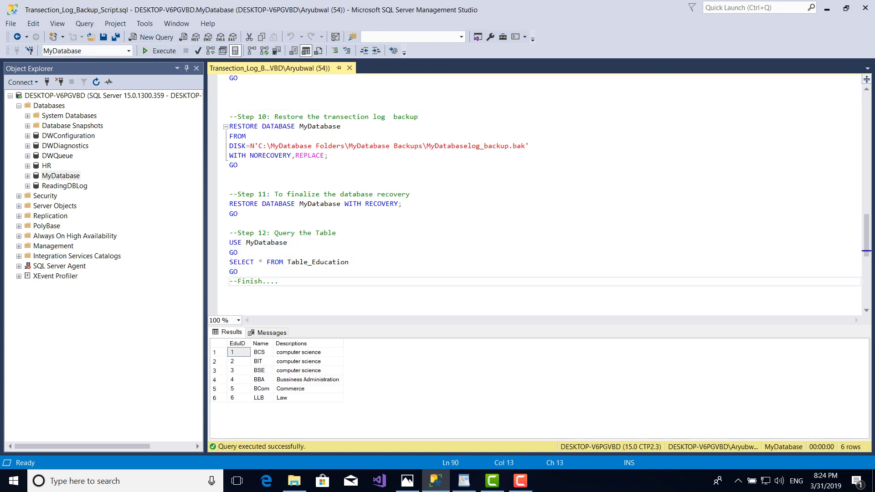
pyautogui.press('Return')
pyautogui.hotkey('ctrl', 'v')
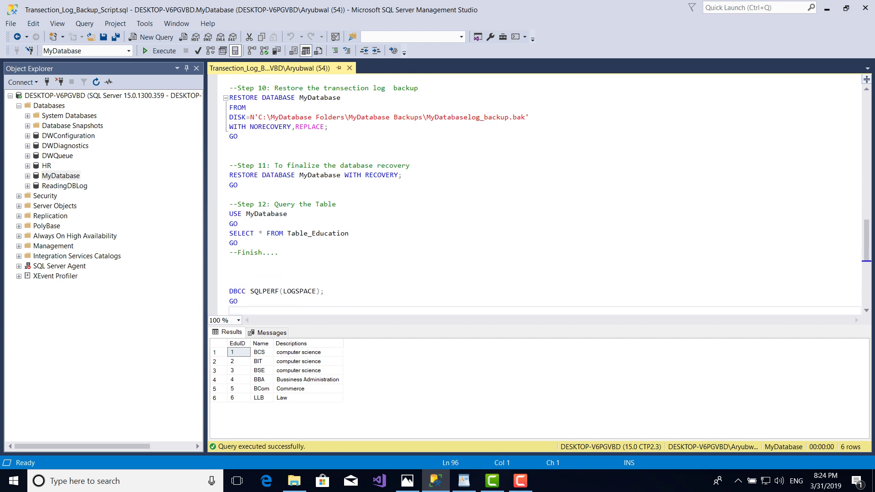
pyautogui.hotkey('shift', 'Up')
pyautogui.hotkey('shift', 'Up')
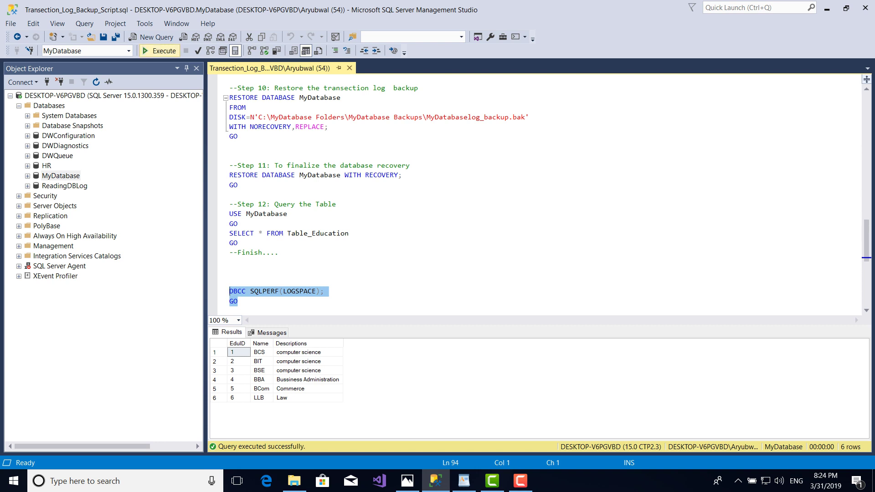
pyautogui.click(168, 51)
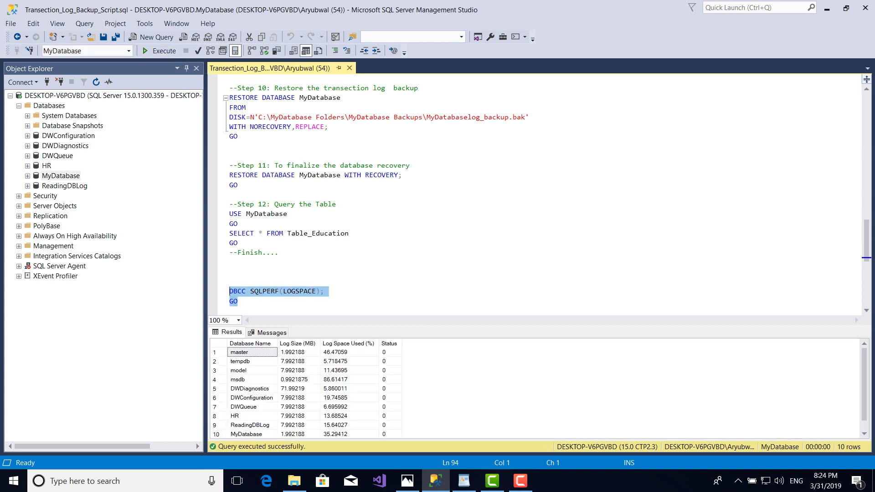
# Step: Enlarge the results area and examine the log size and log space used for MyDatabase and HR
pyautogui.moveTo(540, 326); pyautogui.dragTo(541, 212)
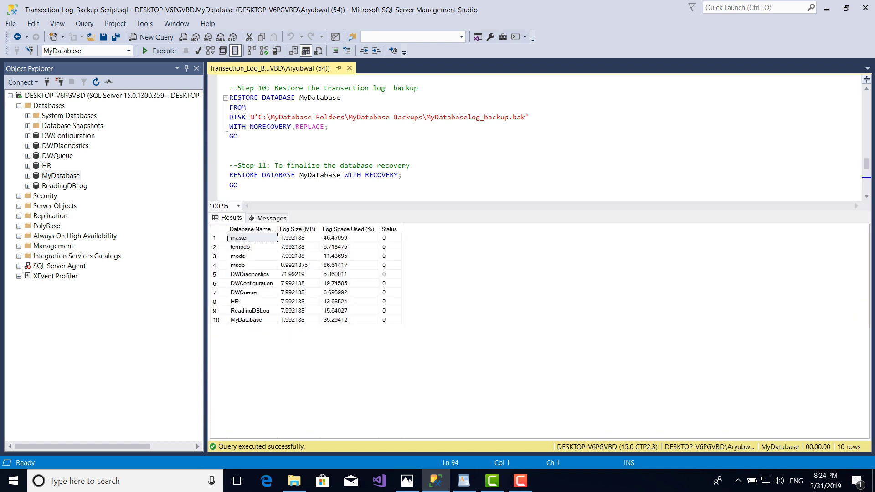
pyautogui.click(252, 320)
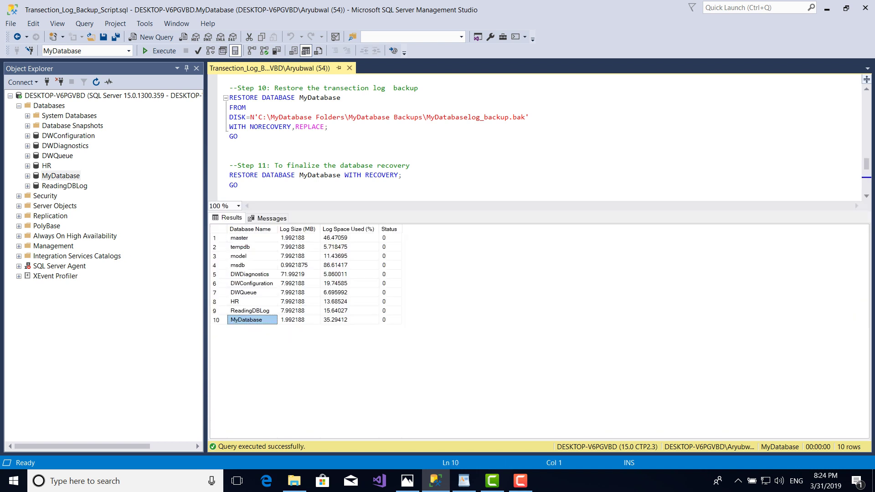
pyautogui.click(299, 320)
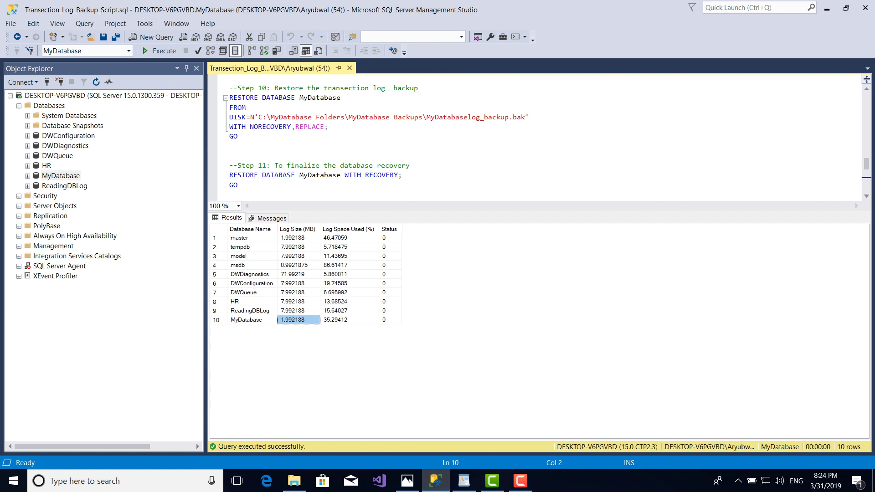
pyautogui.click(349, 320)
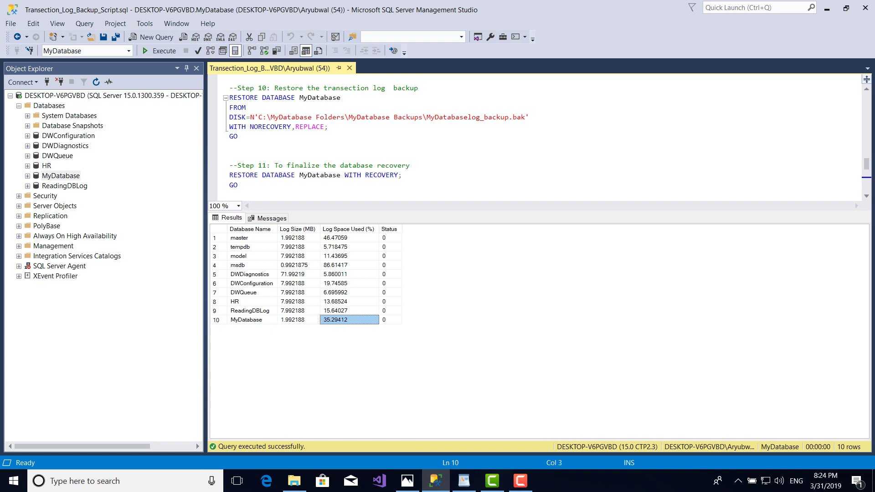
pyautogui.click(246, 302)
pyautogui.click(299, 301)
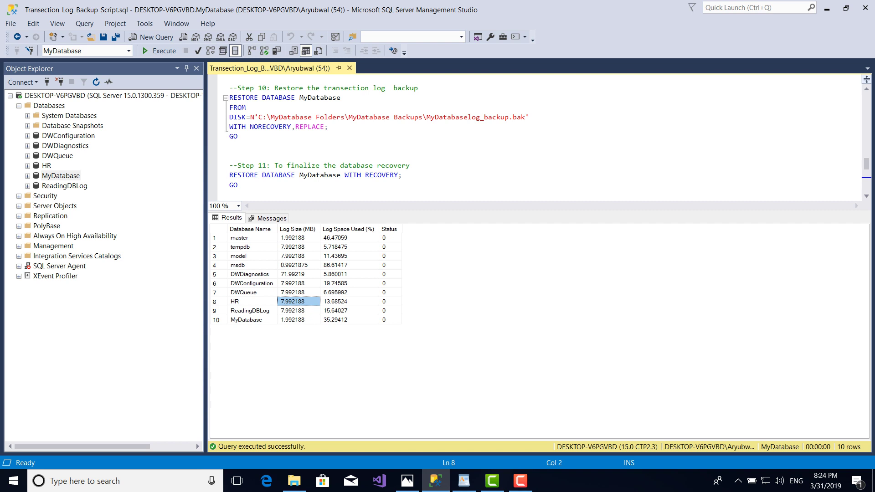
pyautogui.click(349, 301)
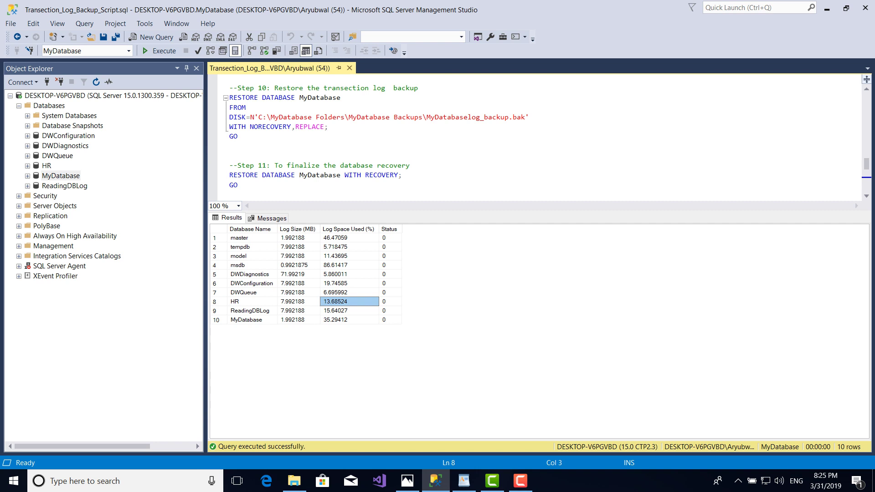
pyautogui.click(520, 481)
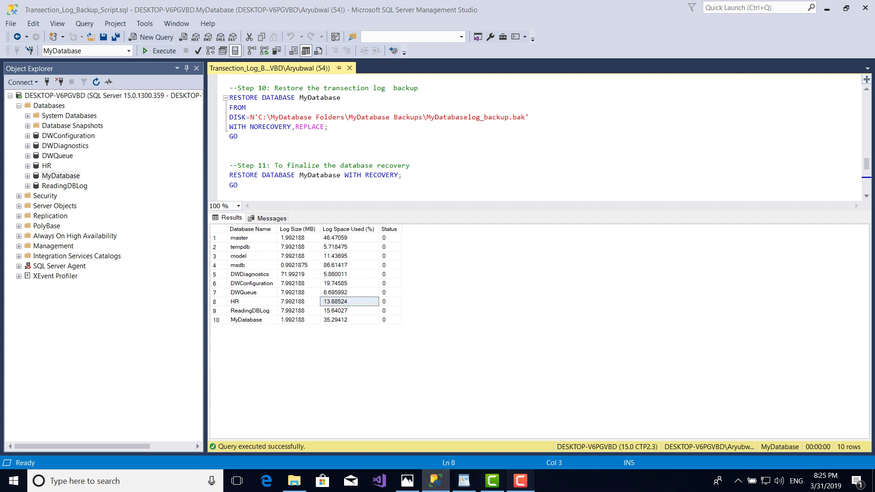